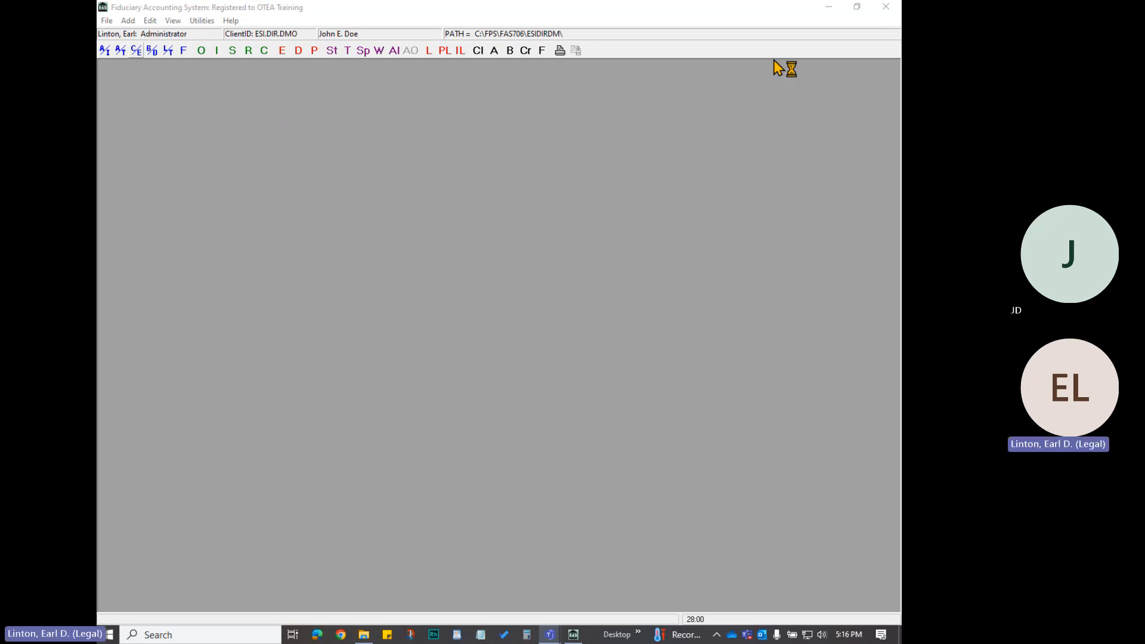
Open the Securities Pricing import and review the ESI Direct valuation service defaults without saving changes
click(107, 21)
mouse_move(153, 79)
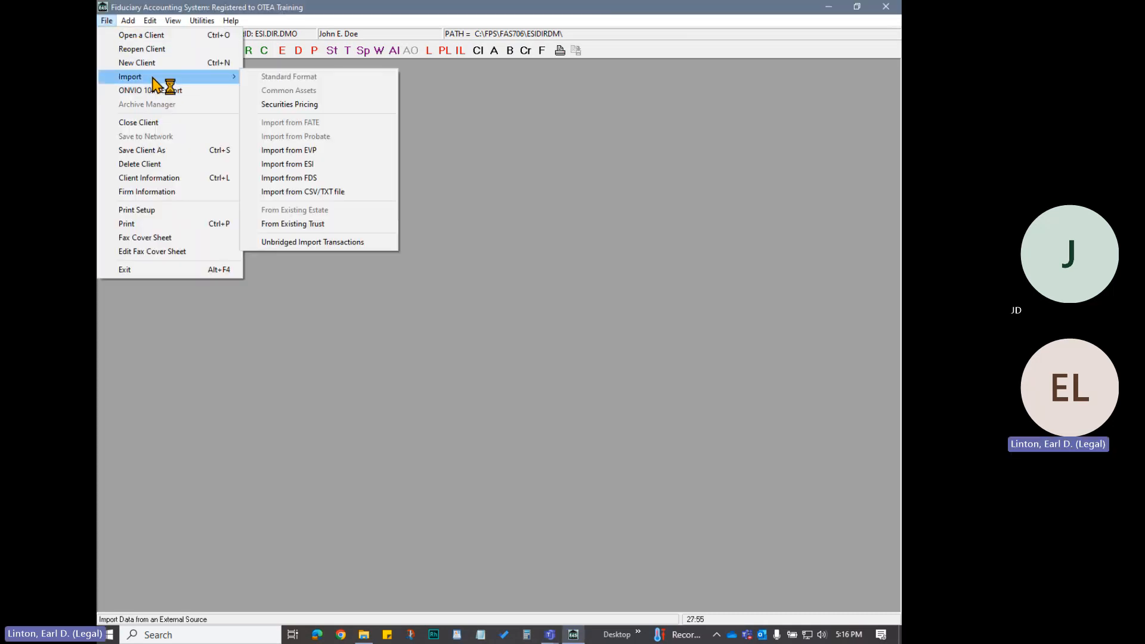
click(288, 107)
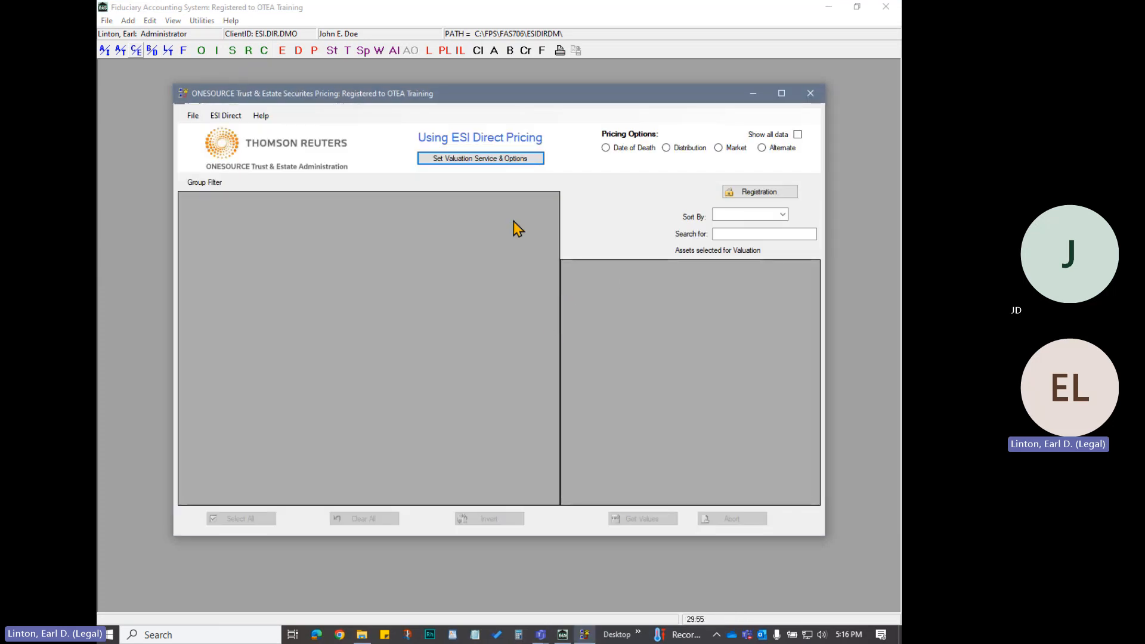
click(472, 159)
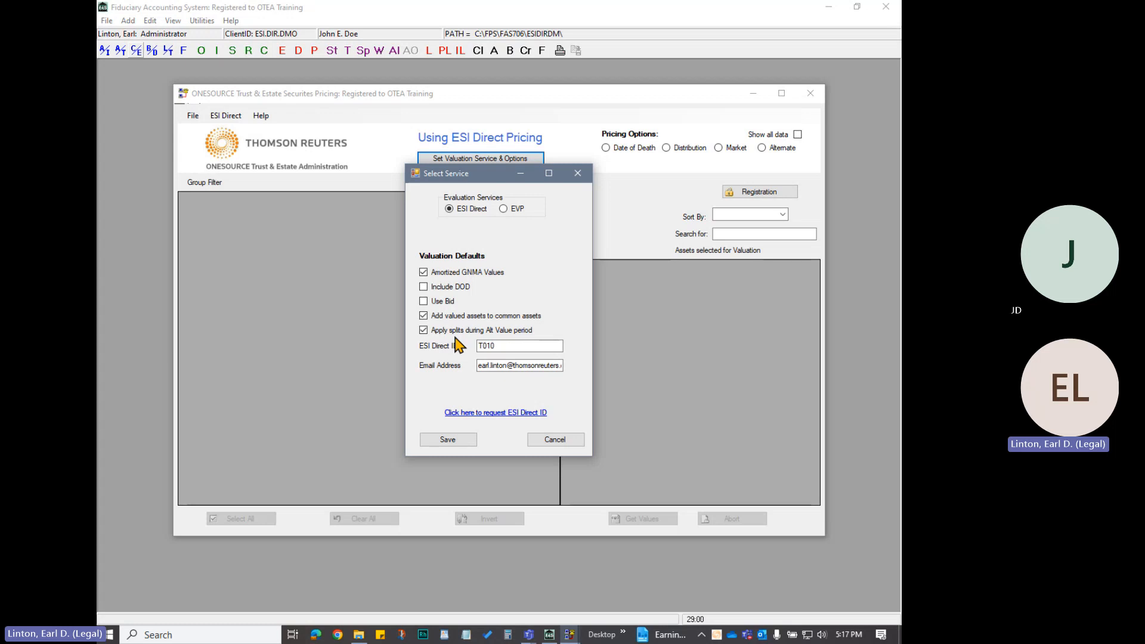
click(555, 446)
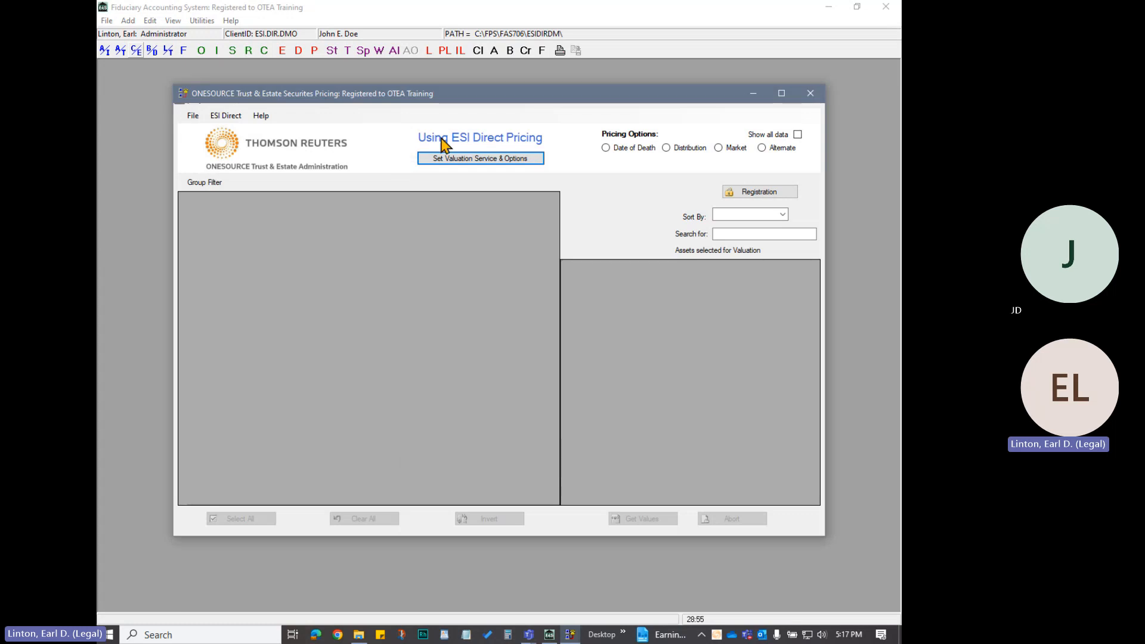
click(464, 159)
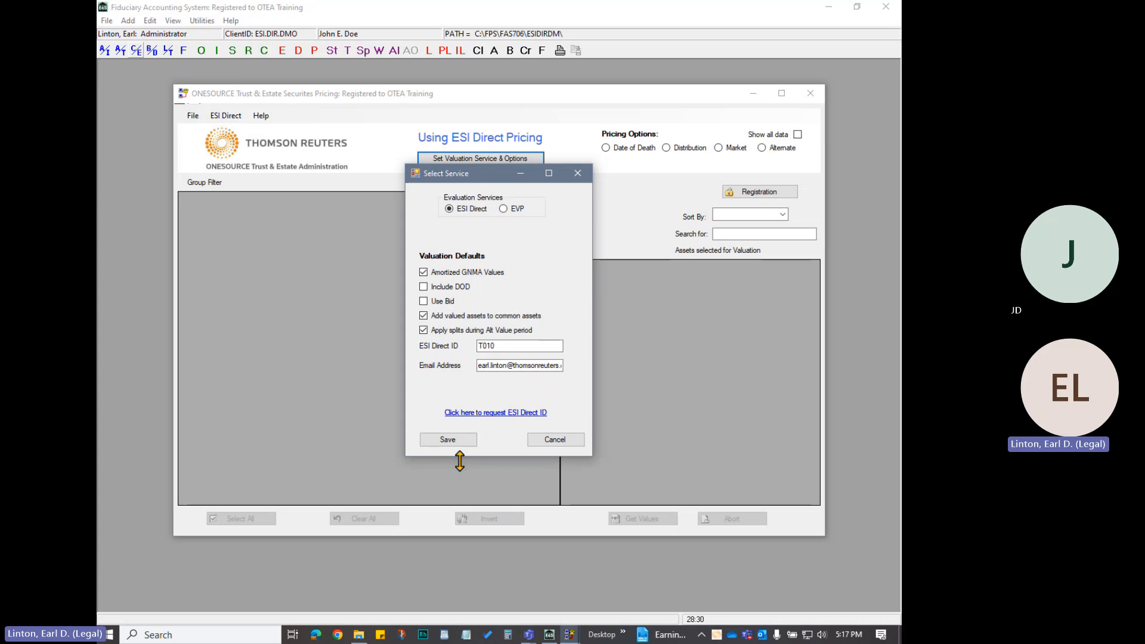
click(554, 439)
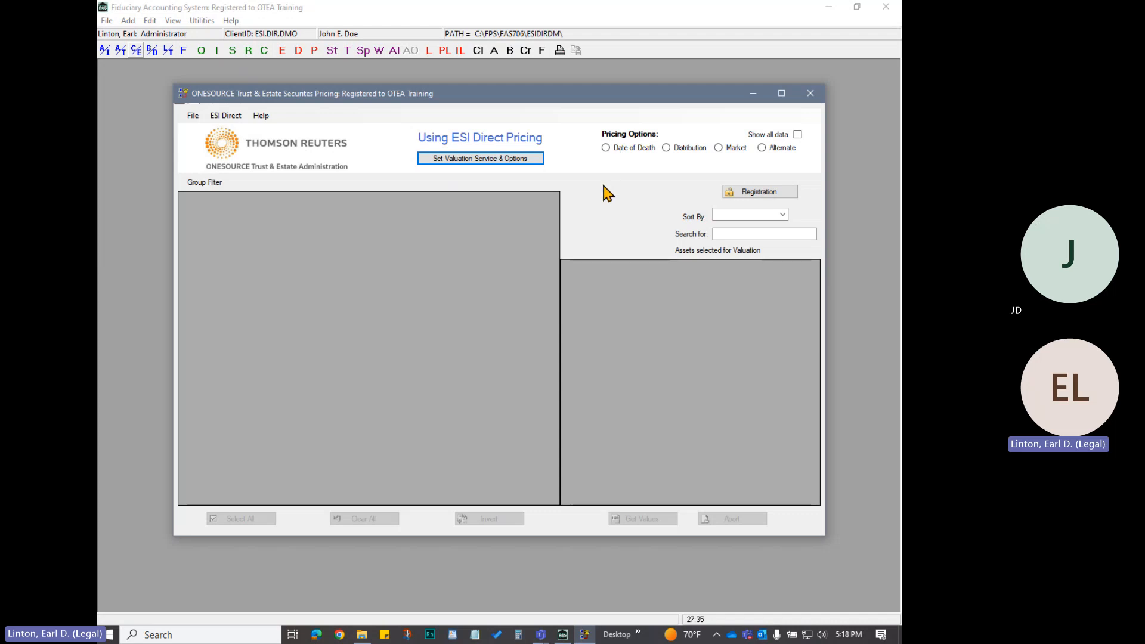
click(606, 148)
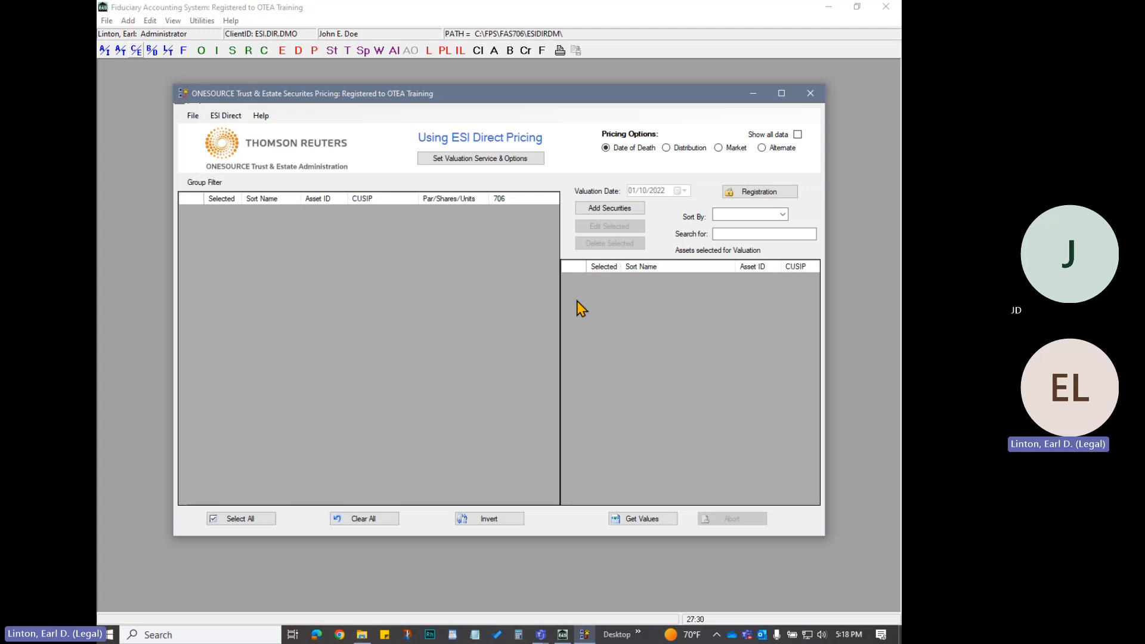
click(609, 209)
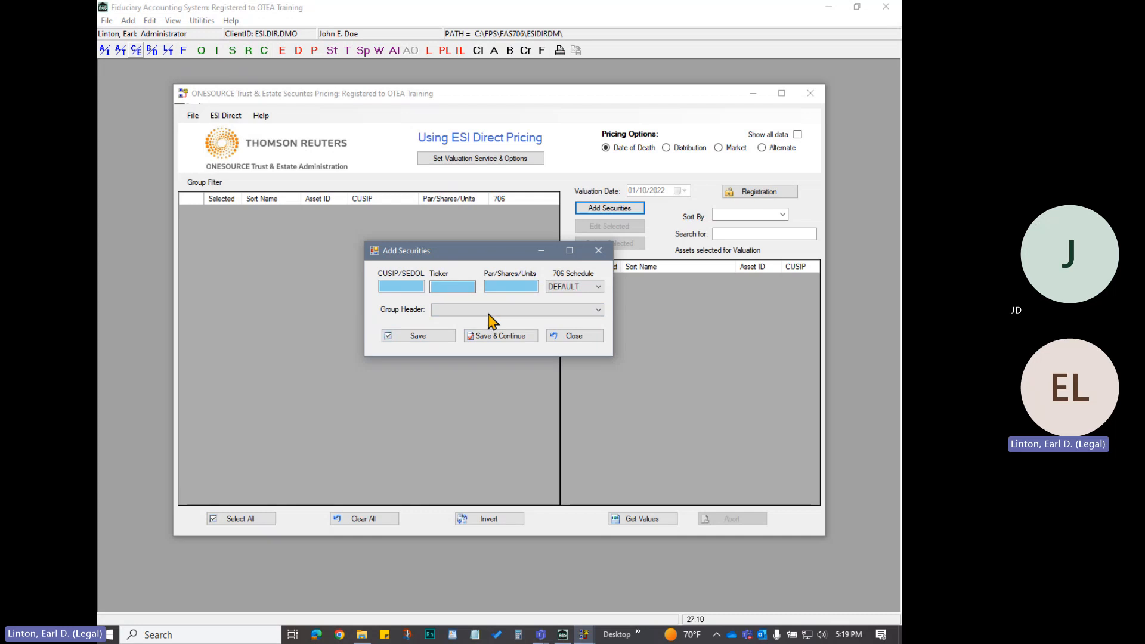
click(571, 337)
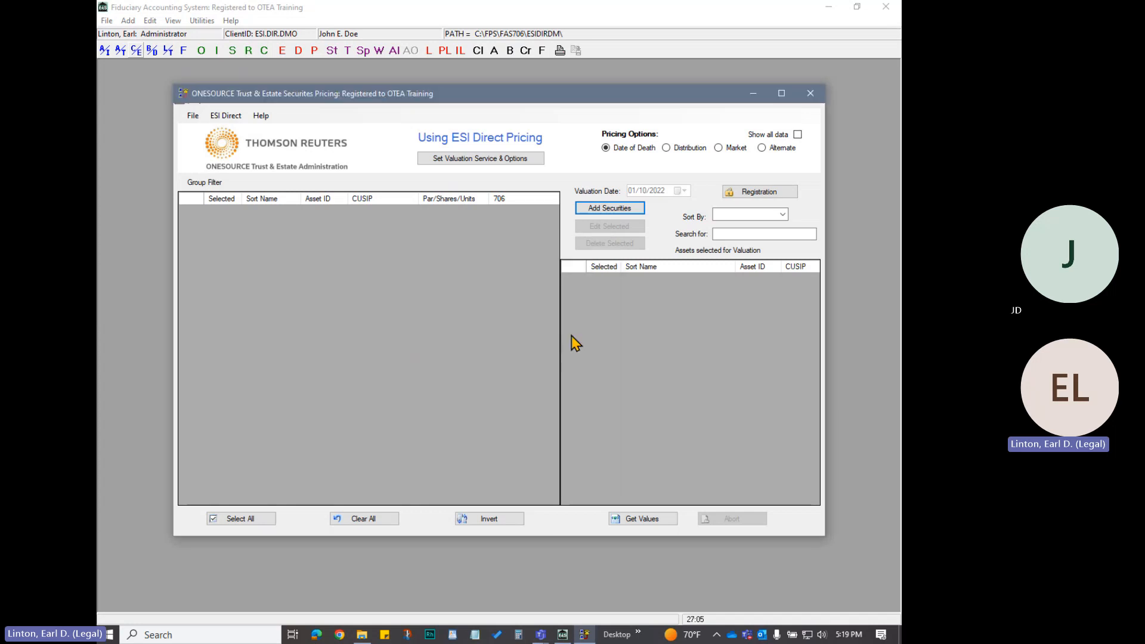
click(192, 116)
click(206, 129)
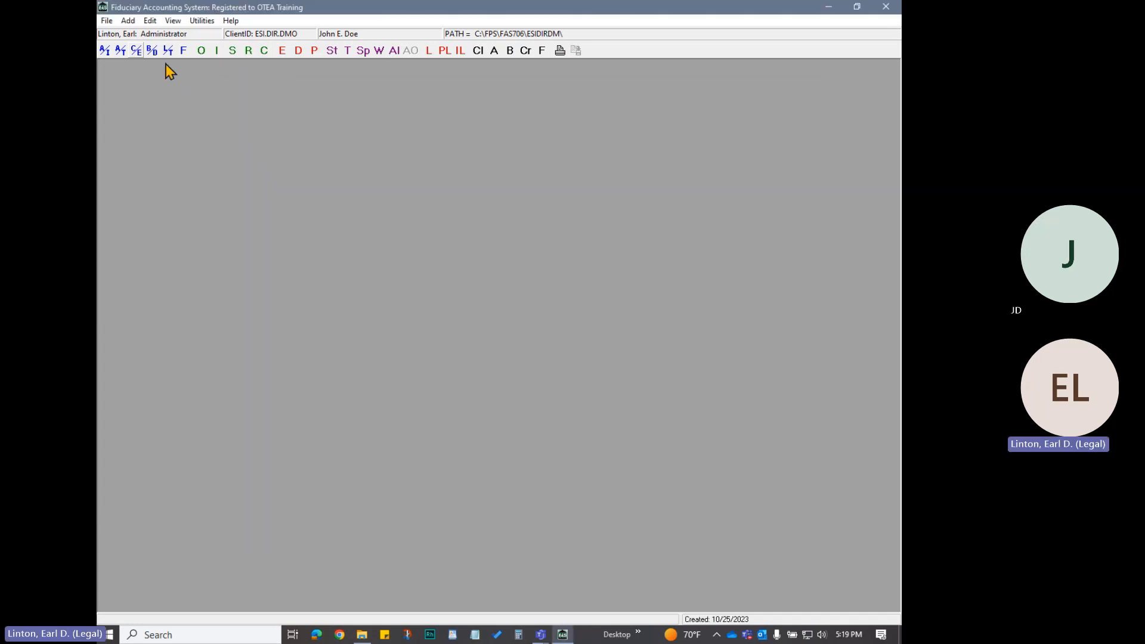
Add an asset group header with ID "Broker A" and description "Assets held at Broker A"
click(173, 22)
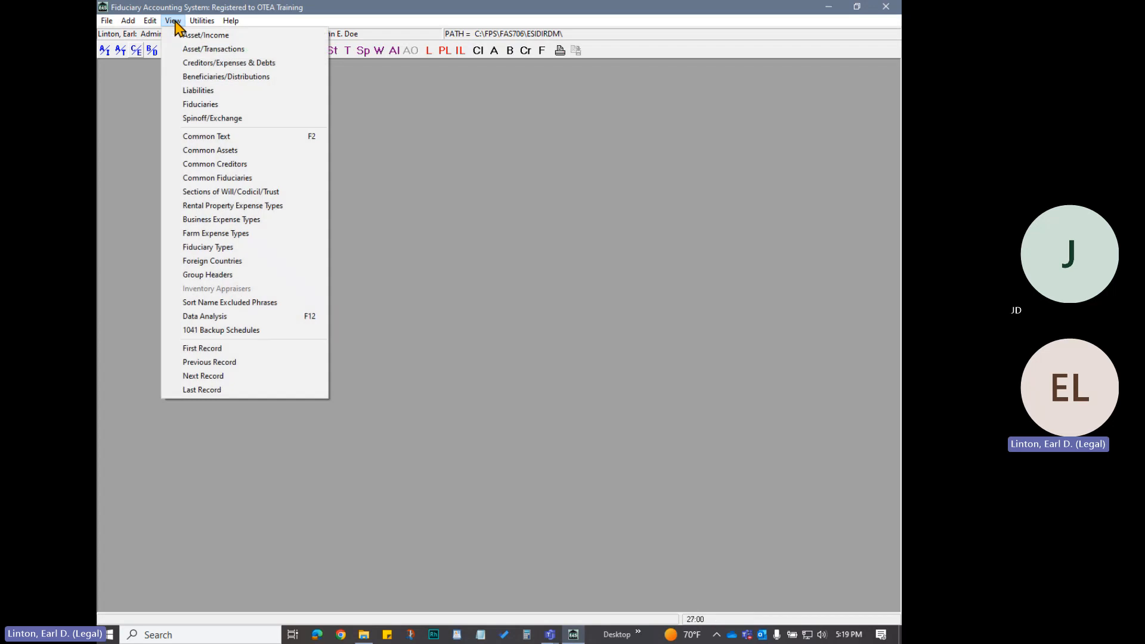
click(227, 275)
click(152, 291)
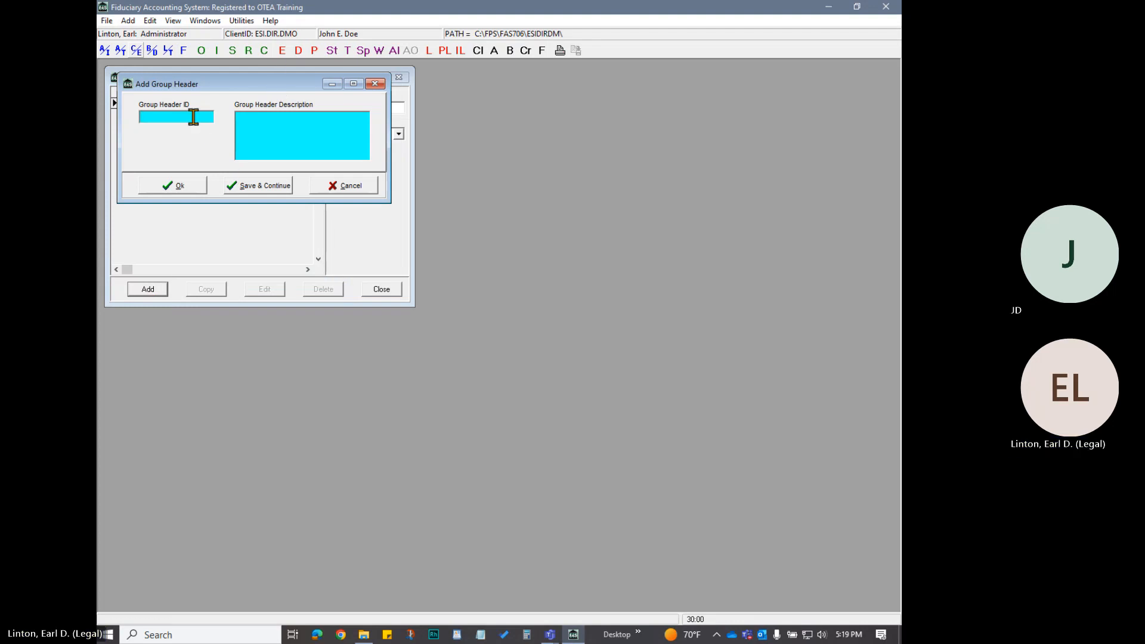
text(Broker A)
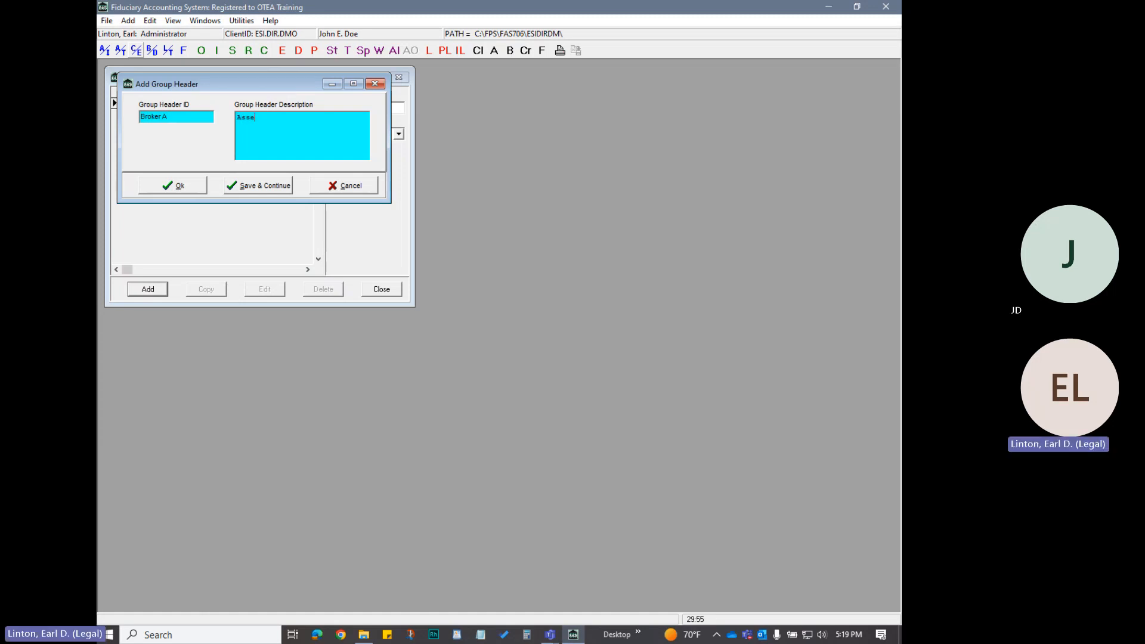
text(s held)
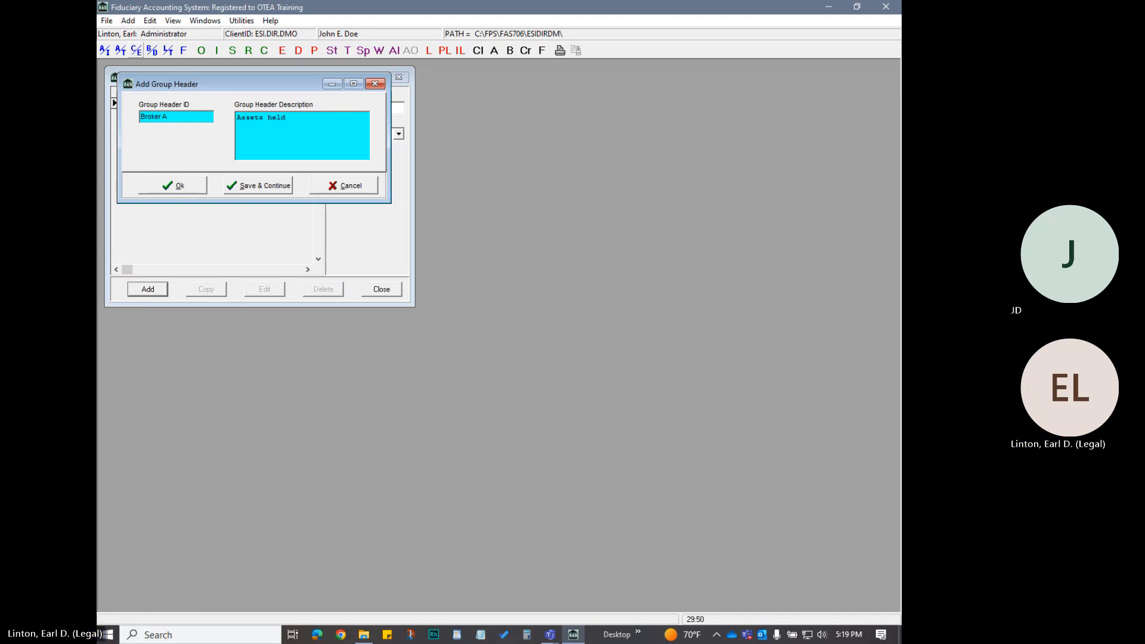
text( at Broker)
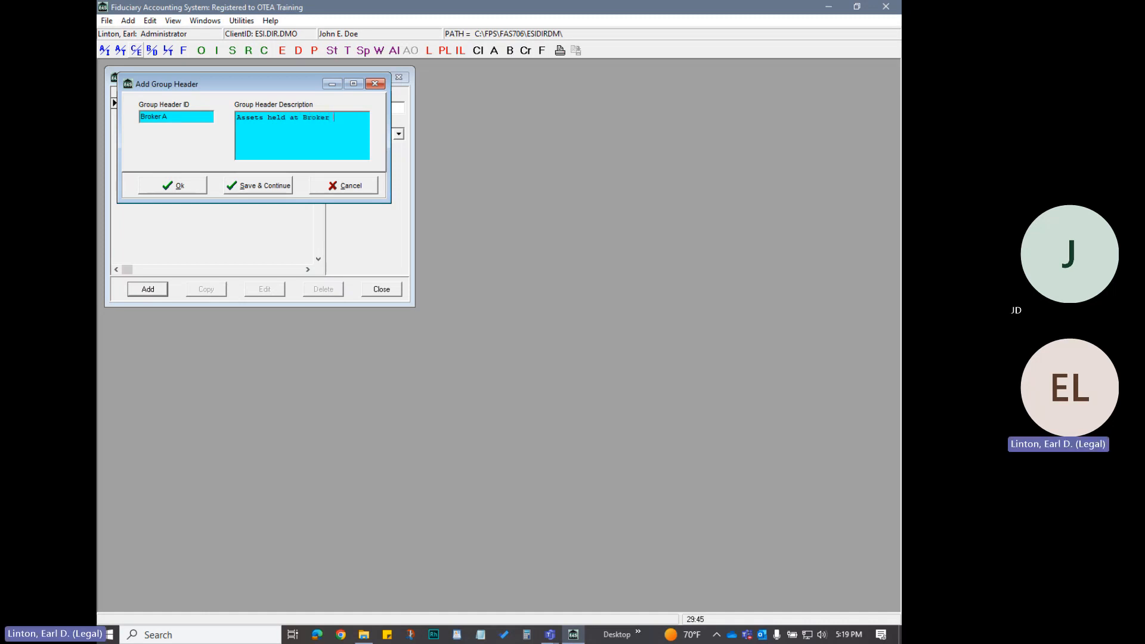
text( A)
click(162, 185)
Copy the Broker A group header as "Broker B" with description "Assets held at Broker B", and close the header list
click(215, 292)
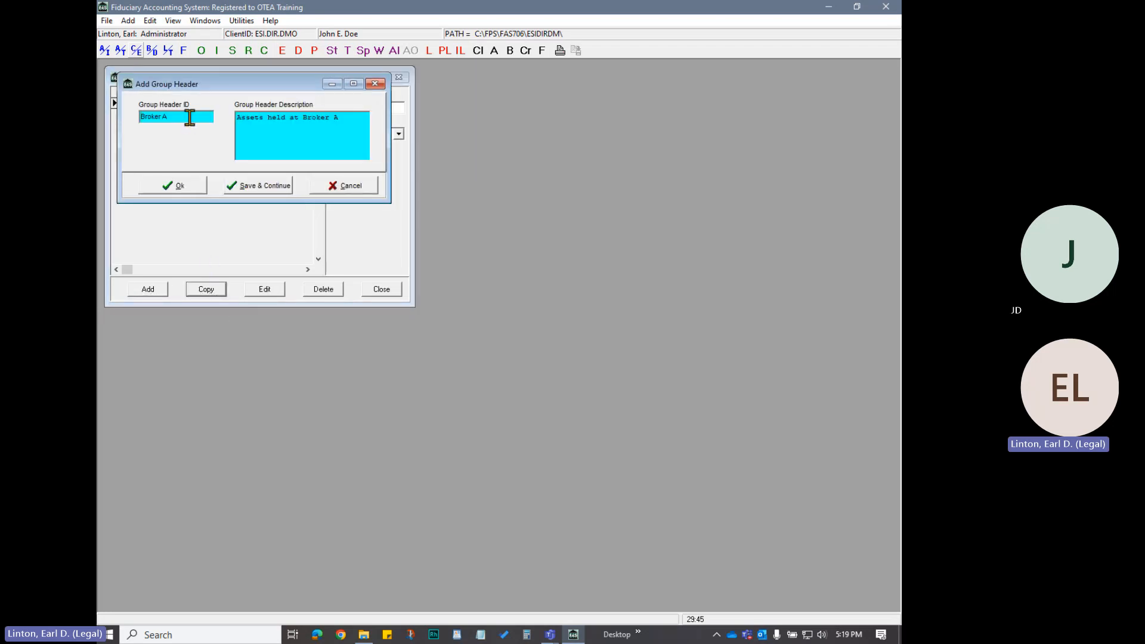
click(214, 114)
text(B)
key(Tab)
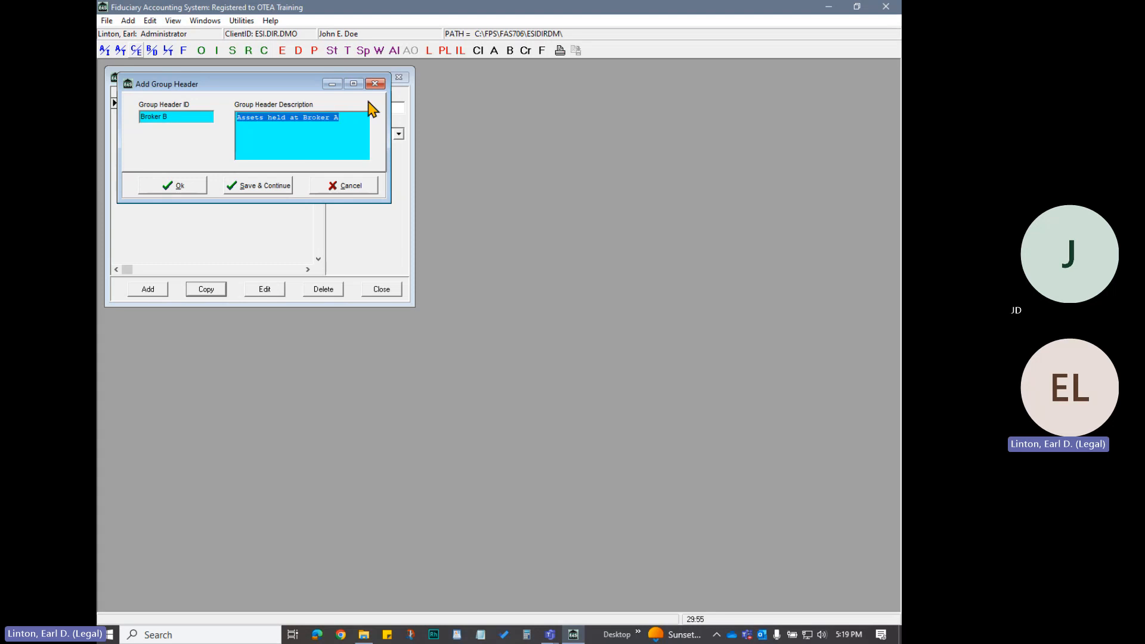
key(End)
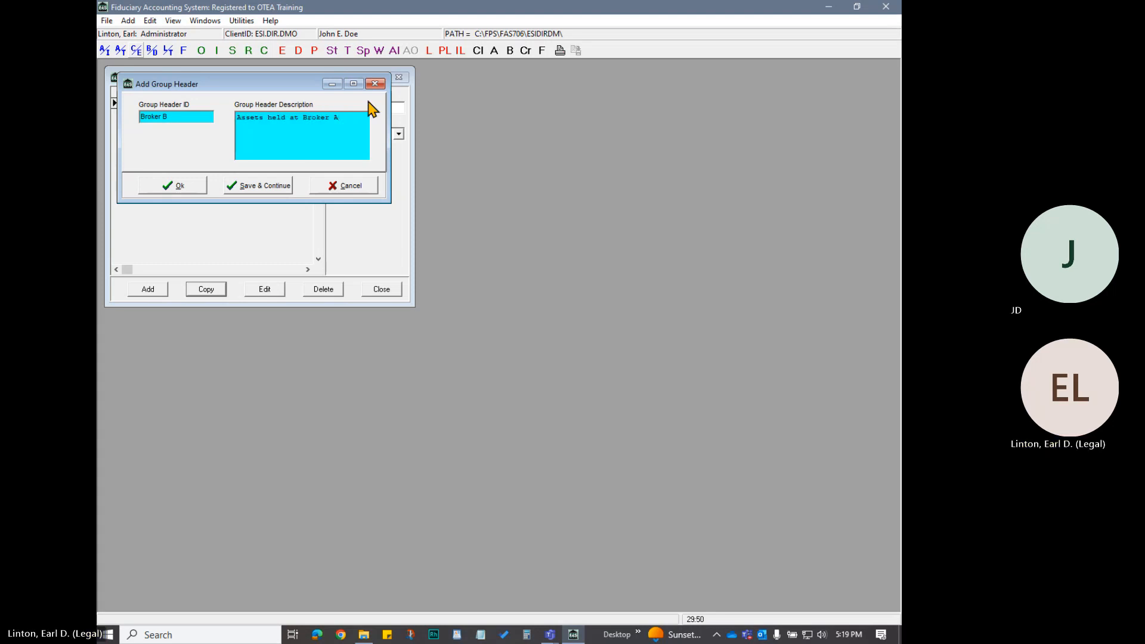
key(BackSpace)
click(174, 190)
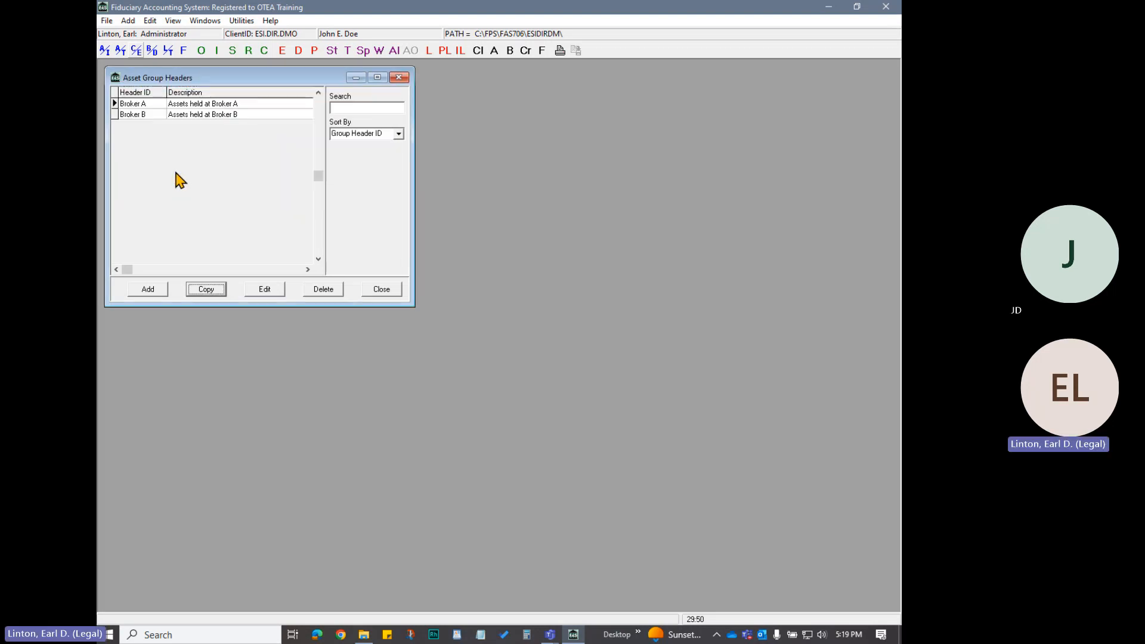
click(382, 289)
Reopen the Securities Pricing import and choose Date of Death pricing
click(107, 20)
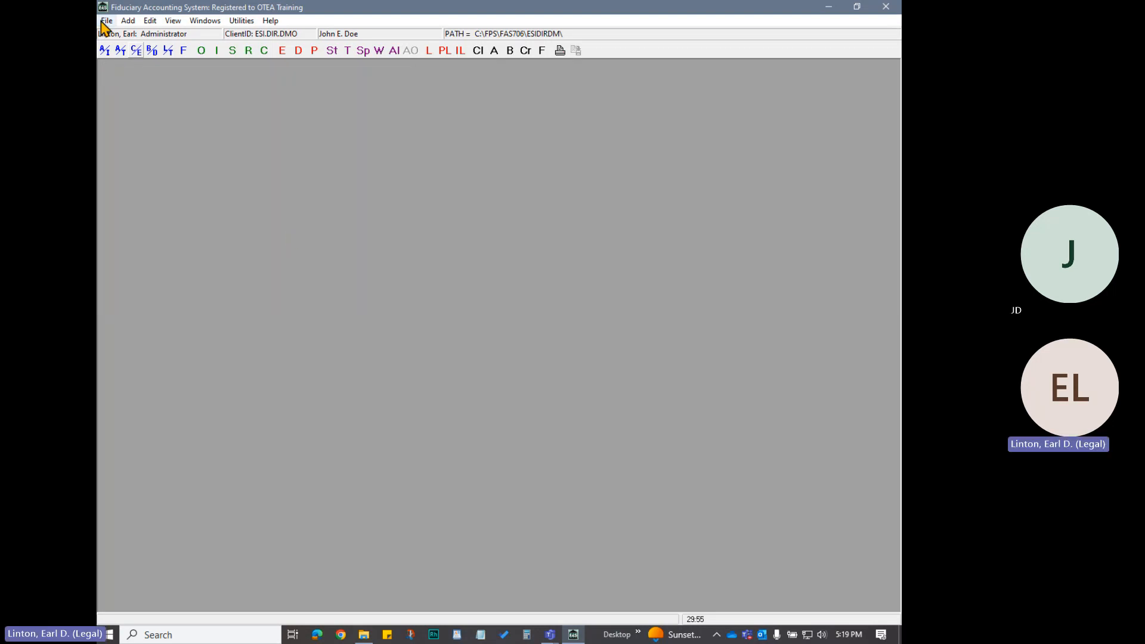
mouse_move(136, 78)
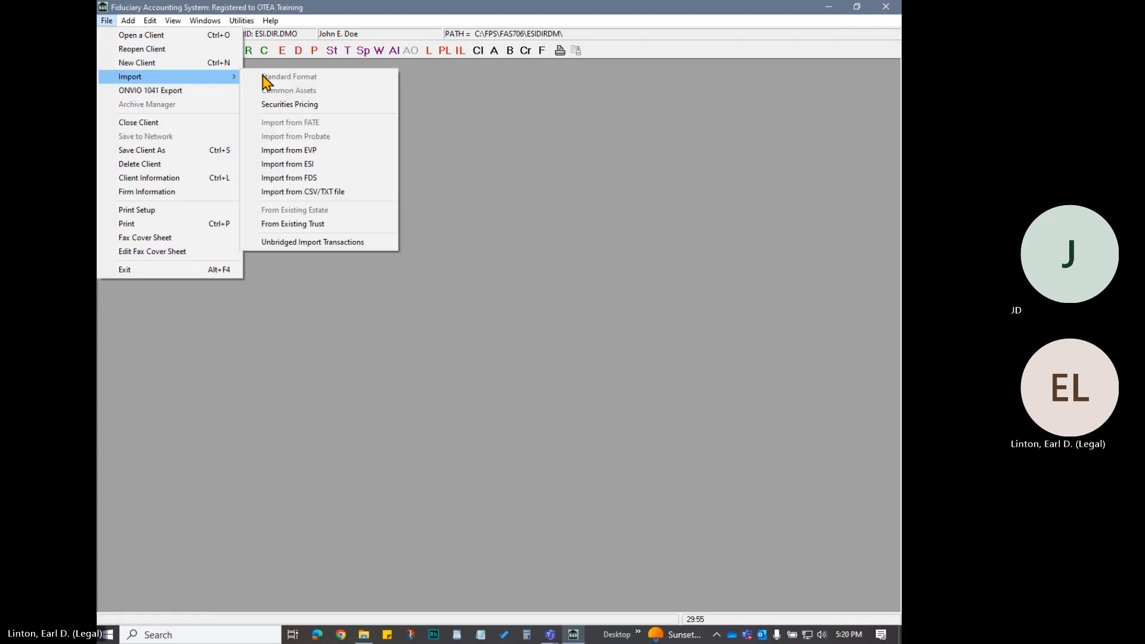
click(309, 105)
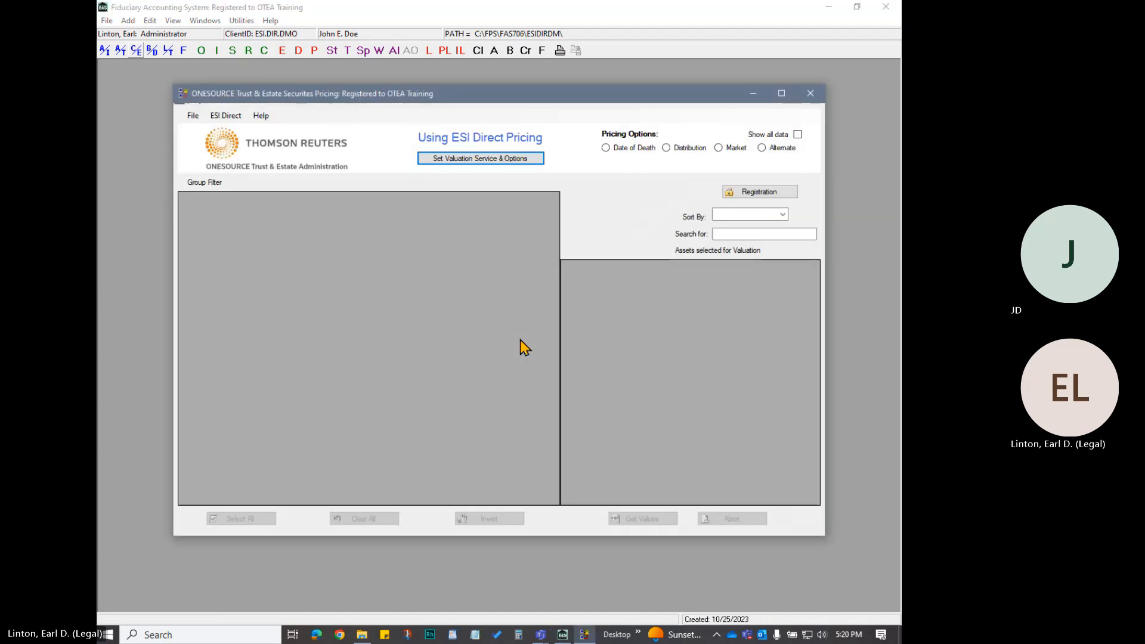
click(605, 148)
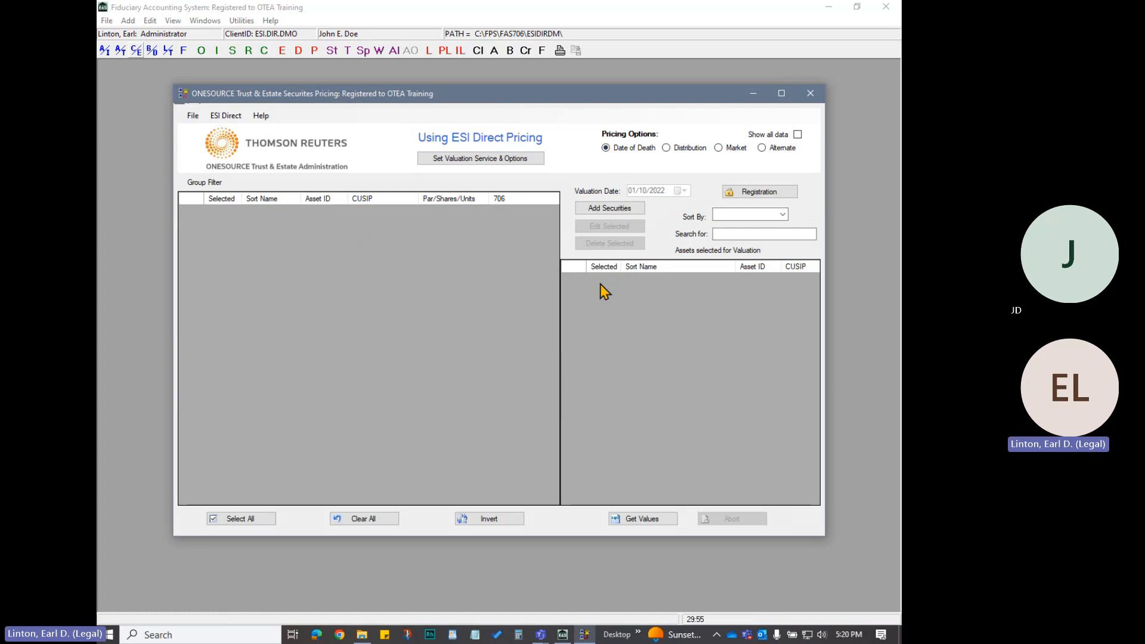
Add a security with ticker ABBV and 1000 shares under the "Assets held at Broker A" group header, and continue to another entry
click(596, 209)
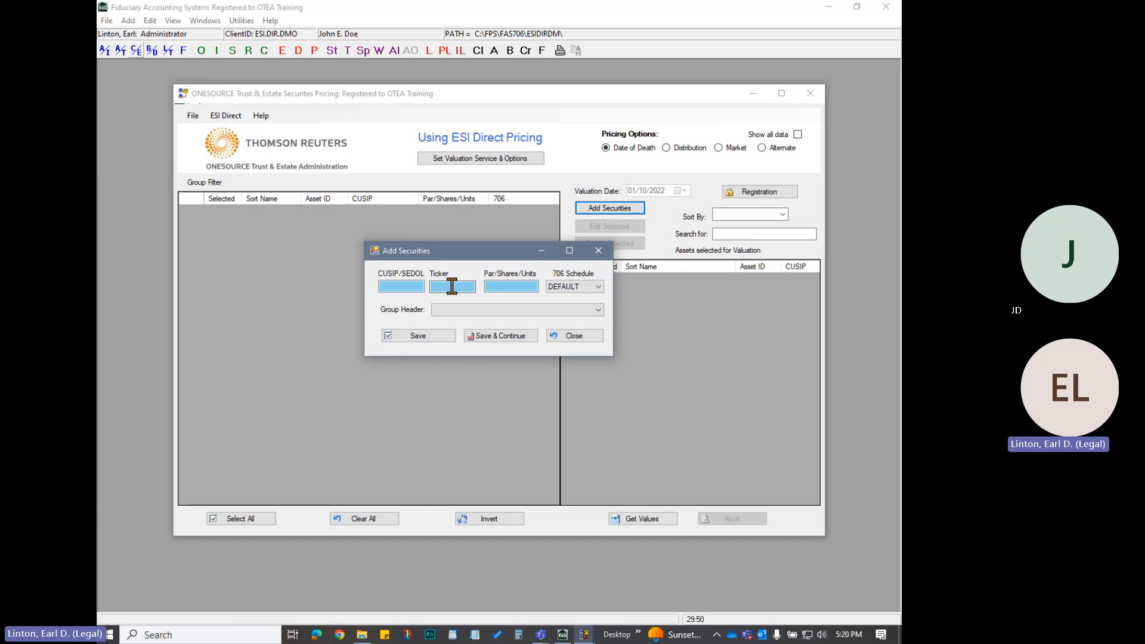
text(ABBV)
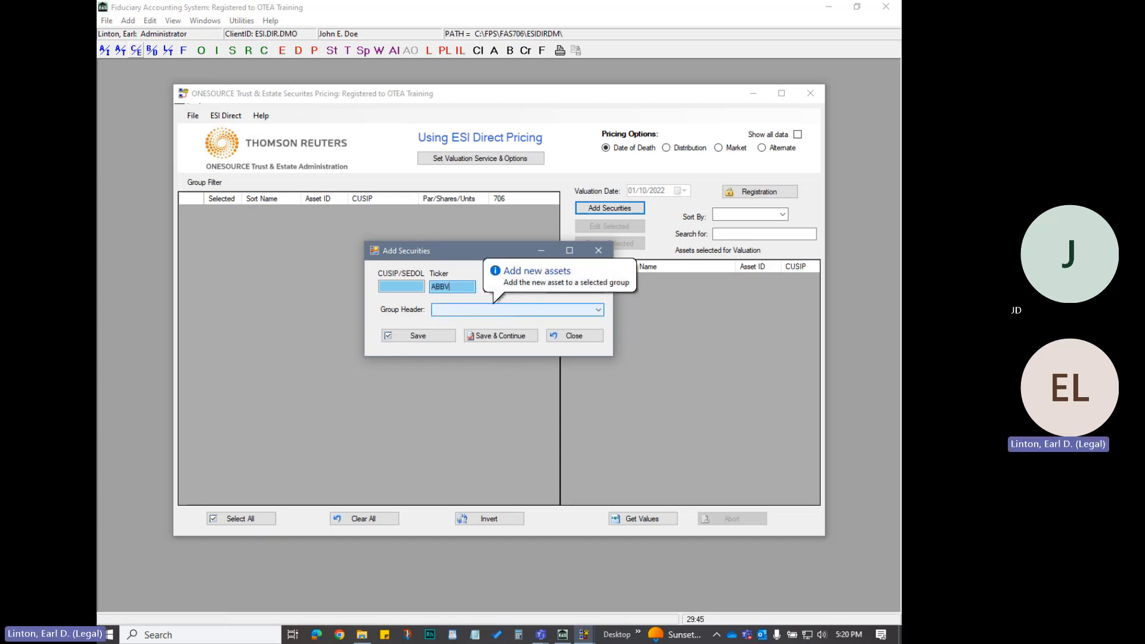
key(Tab)
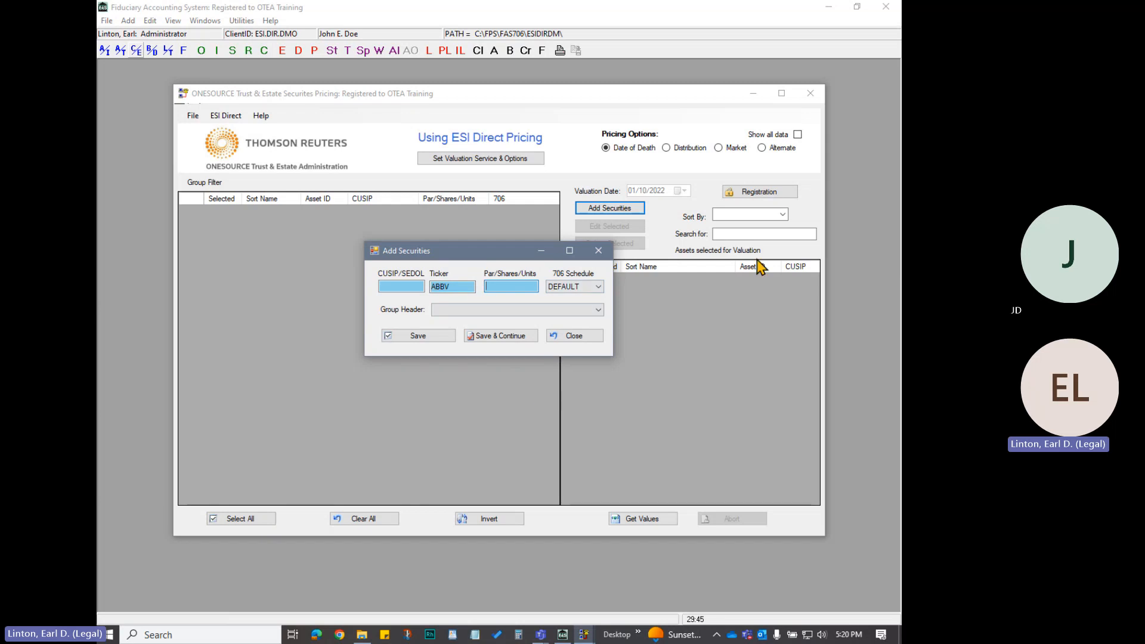
text(1)
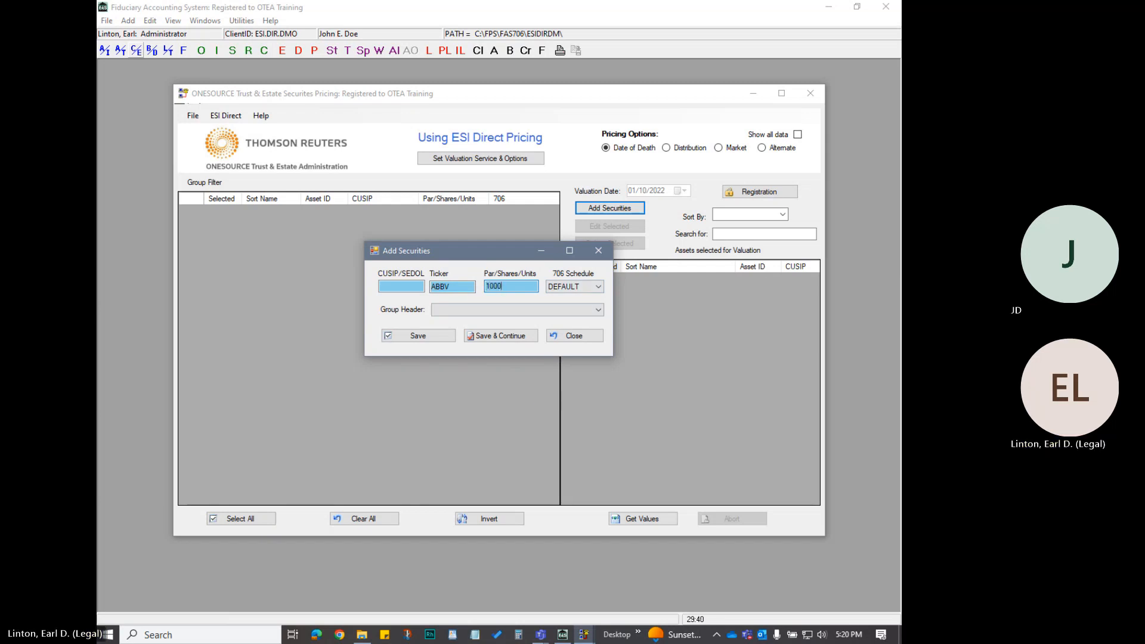
text(000)
click(597, 309)
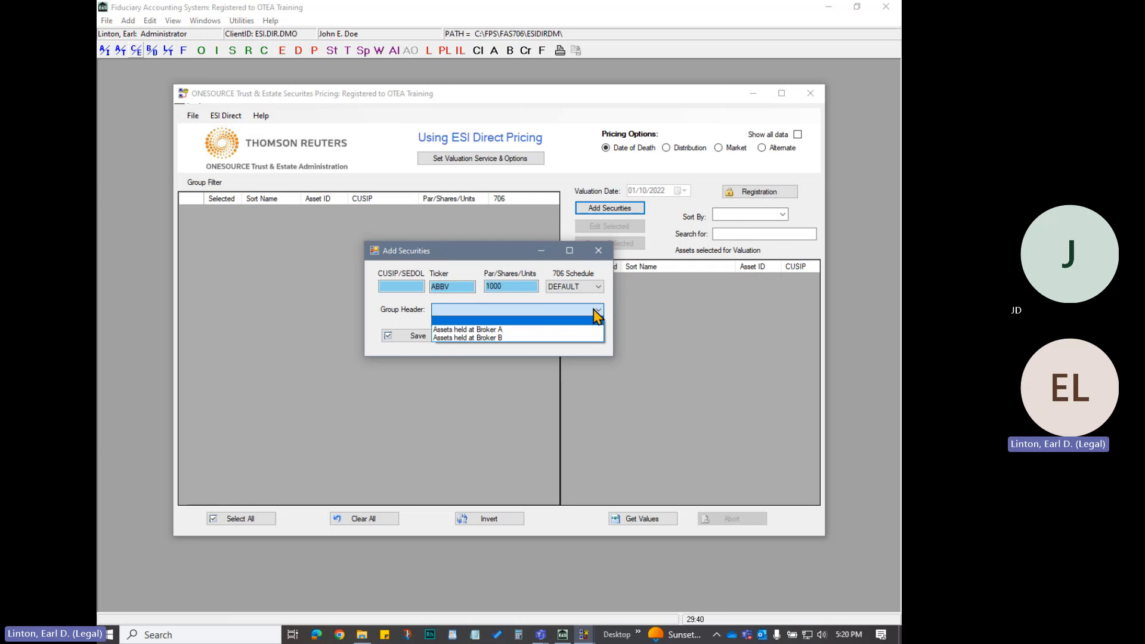
click(523, 331)
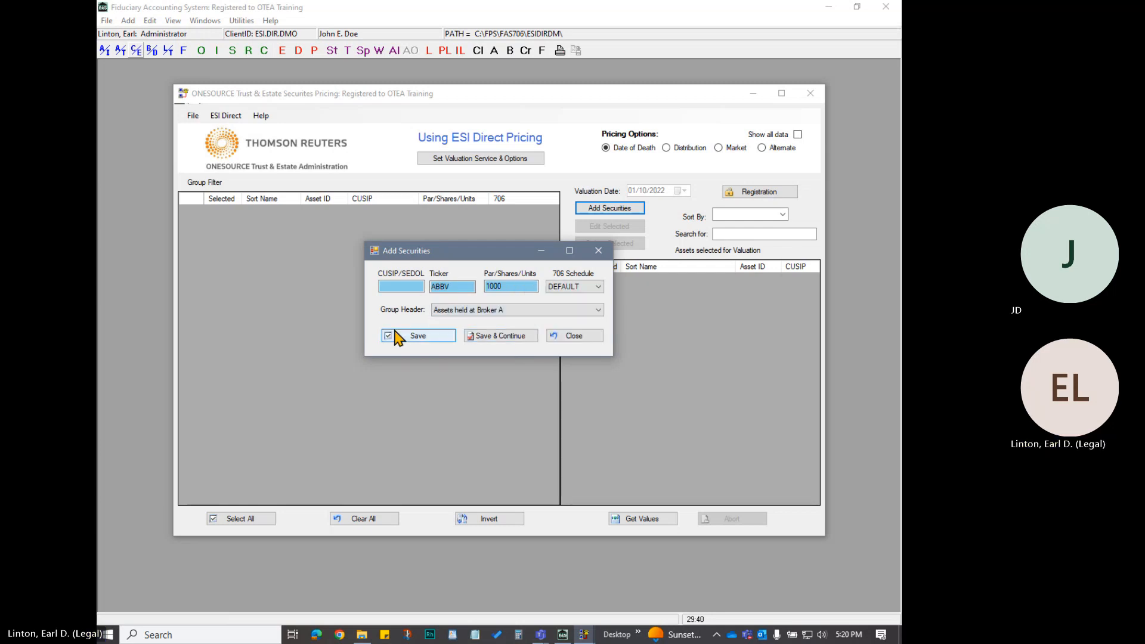
click(599, 313)
click(580, 322)
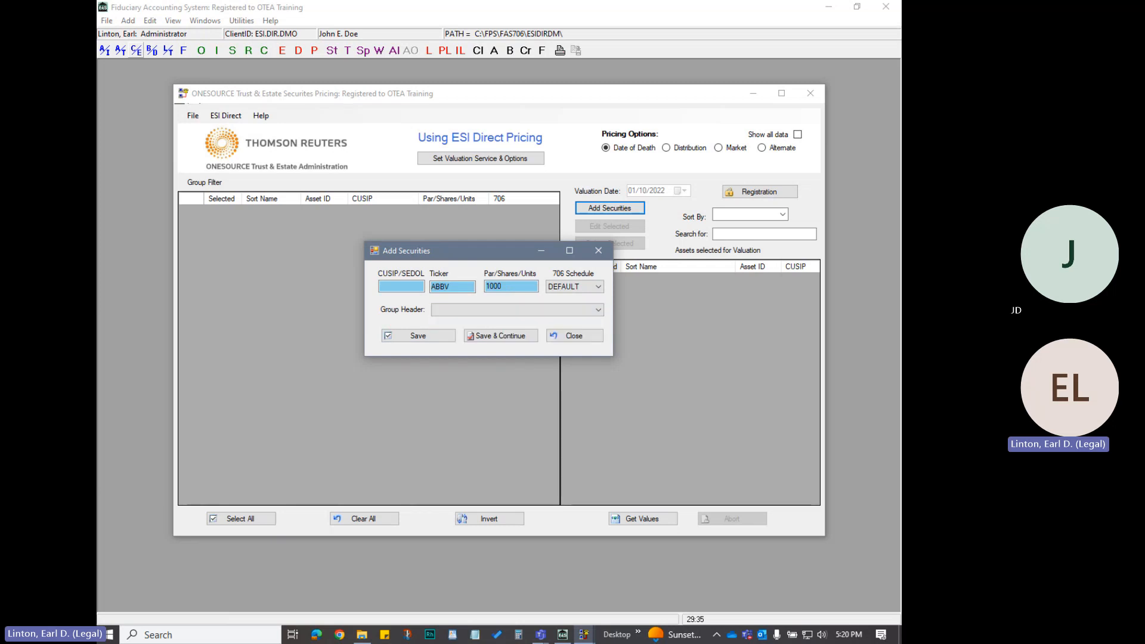
click(598, 310)
click(499, 330)
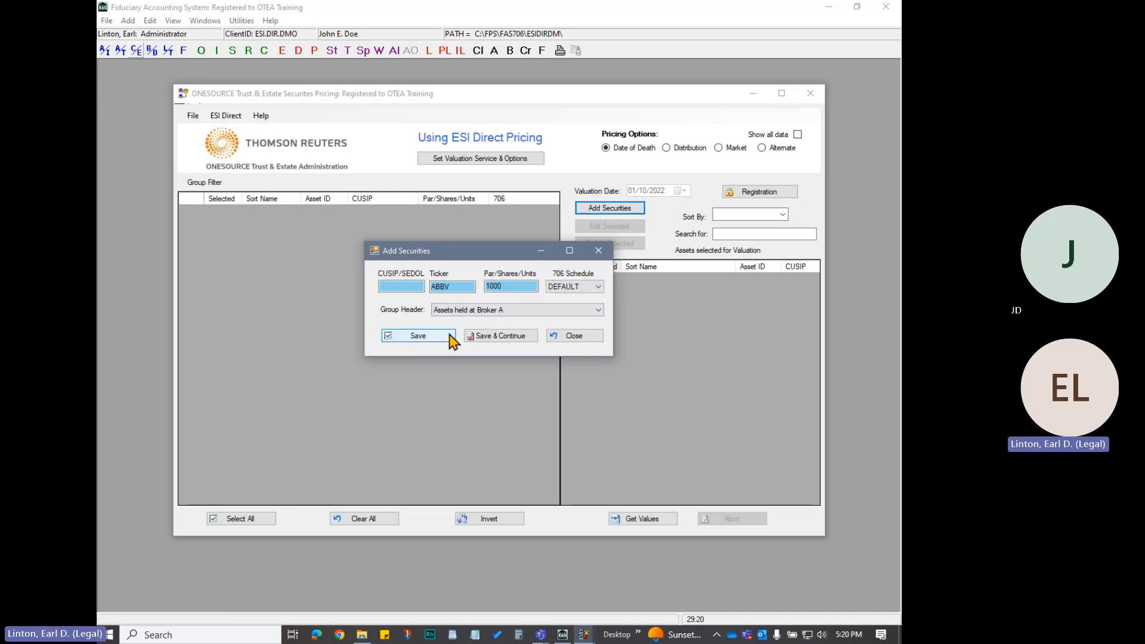
click(493, 341)
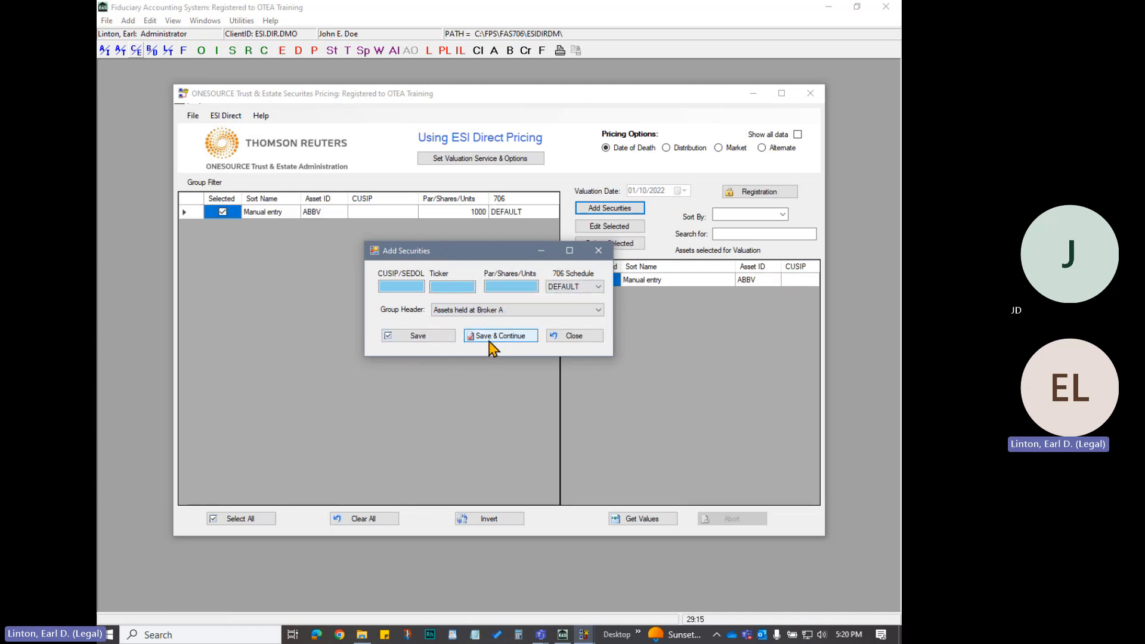
Add a security with ticker WMT and 2000 shares under the "Assets held at Broker A" header, and continue to another entry
click(468, 287)
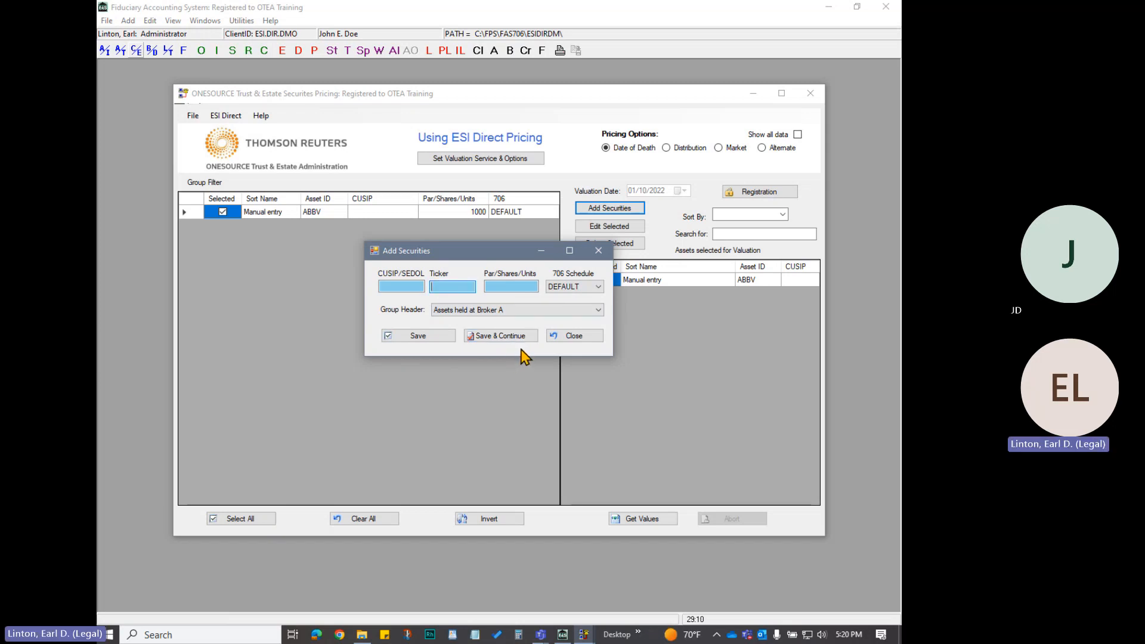
text(WMT)
click(524, 286)
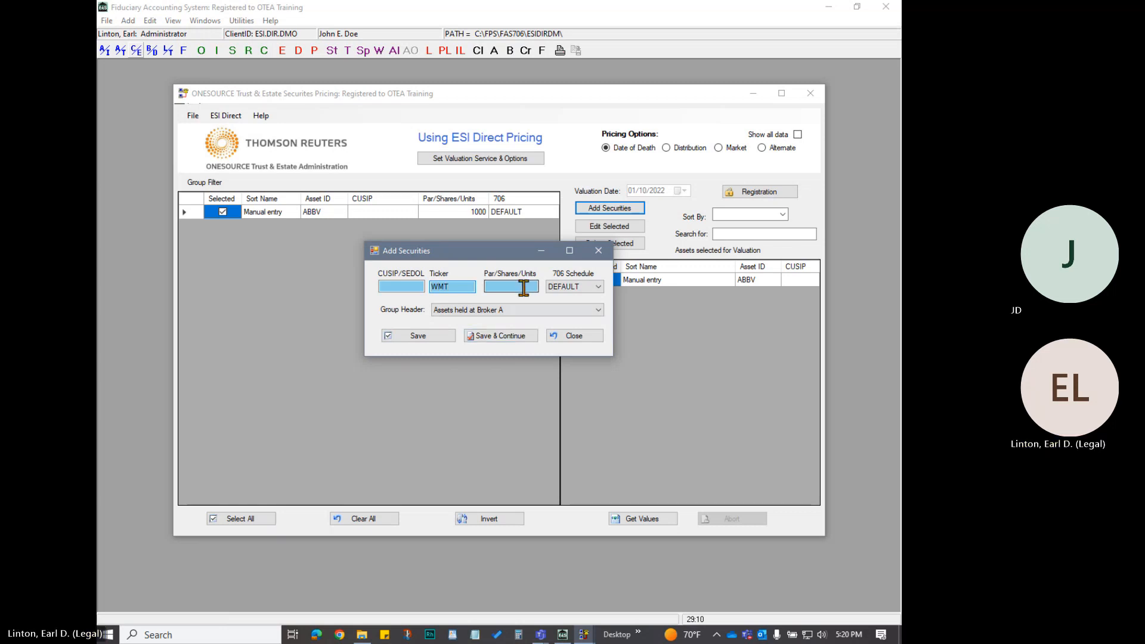
text(2000)
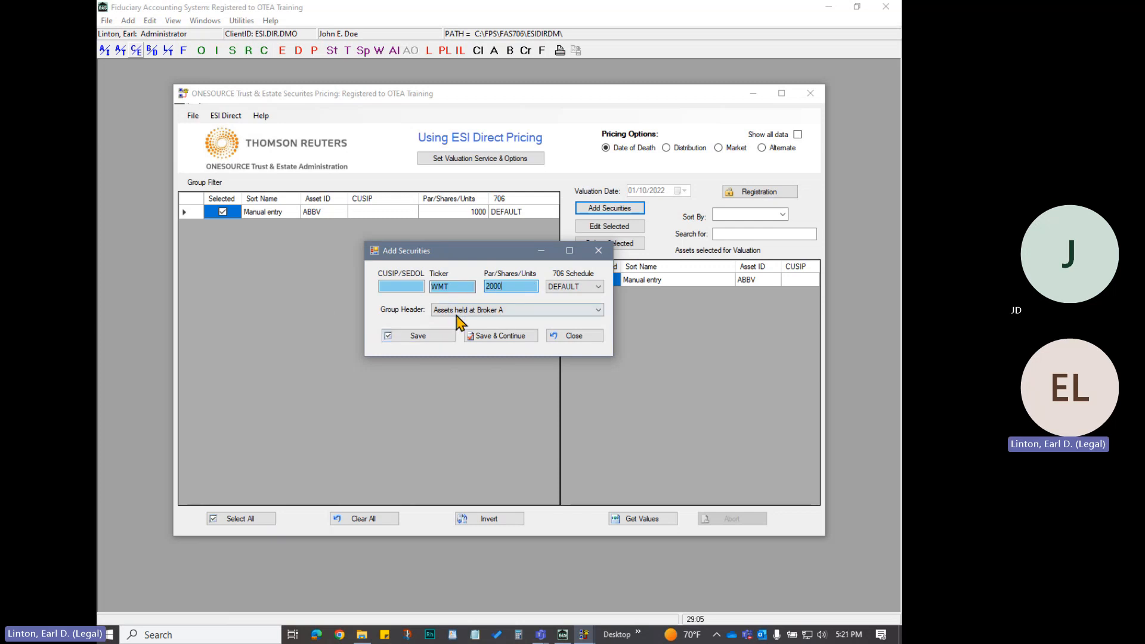
click(504, 336)
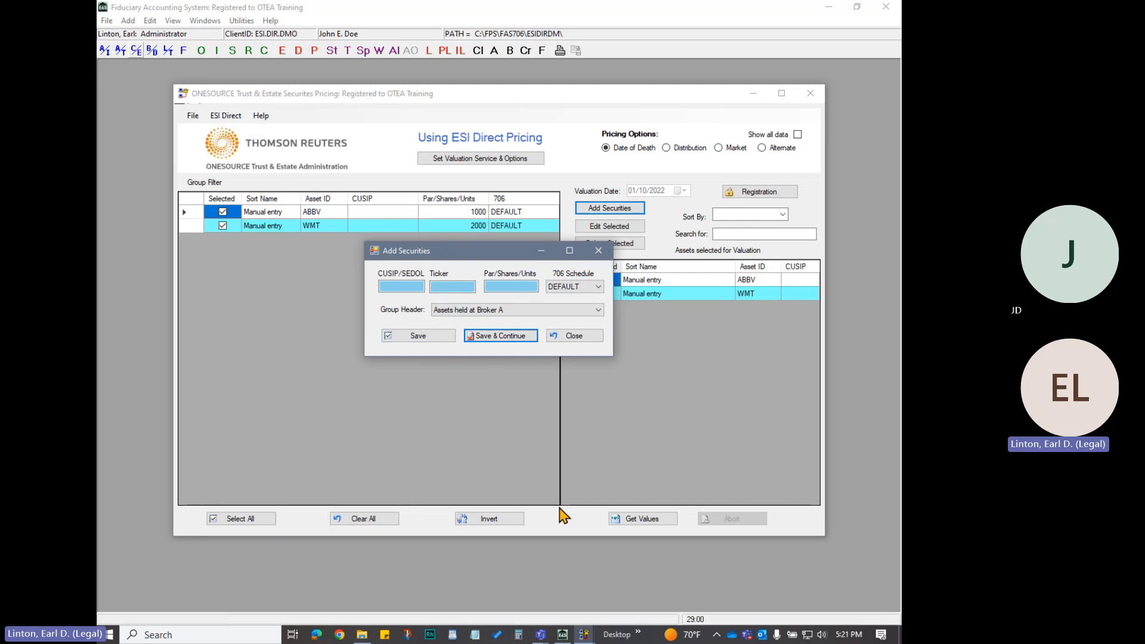
Add ticker DHR with 2500 shares on the DEFAULT 706 schedule under "Assets held at Broker A", and continue to another entry
click(441, 287)
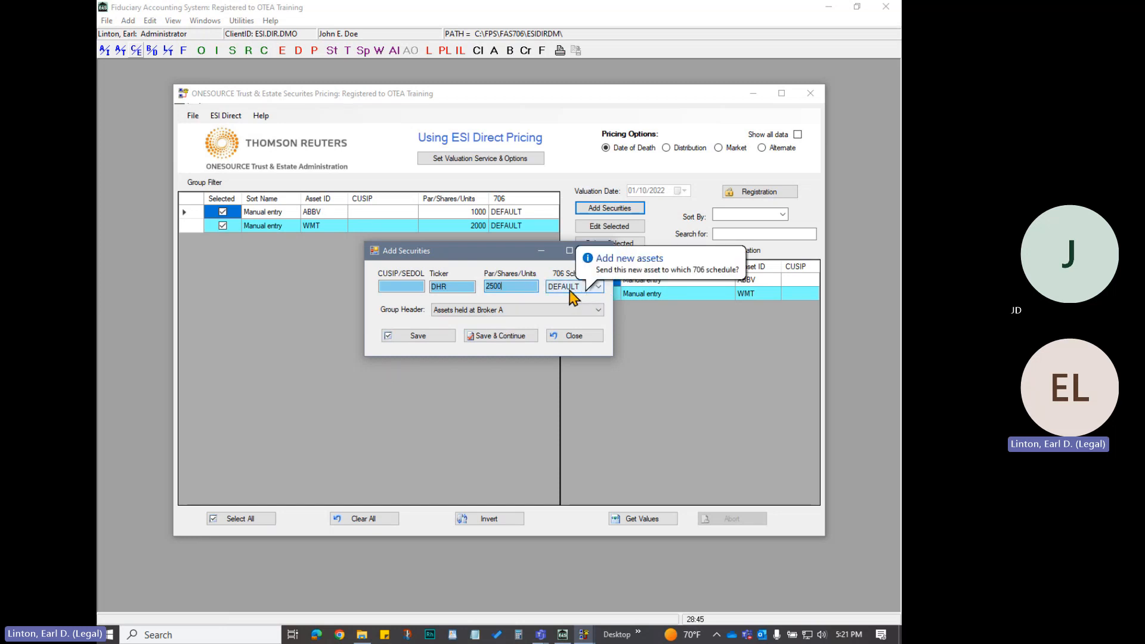
click(597, 288)
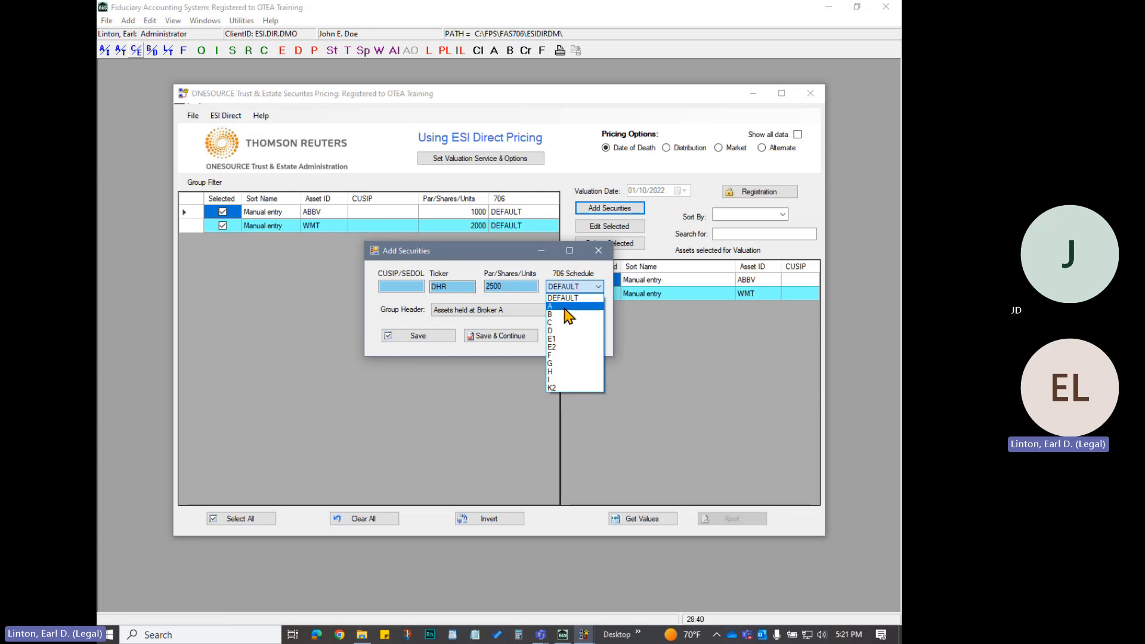
click(520, 261)
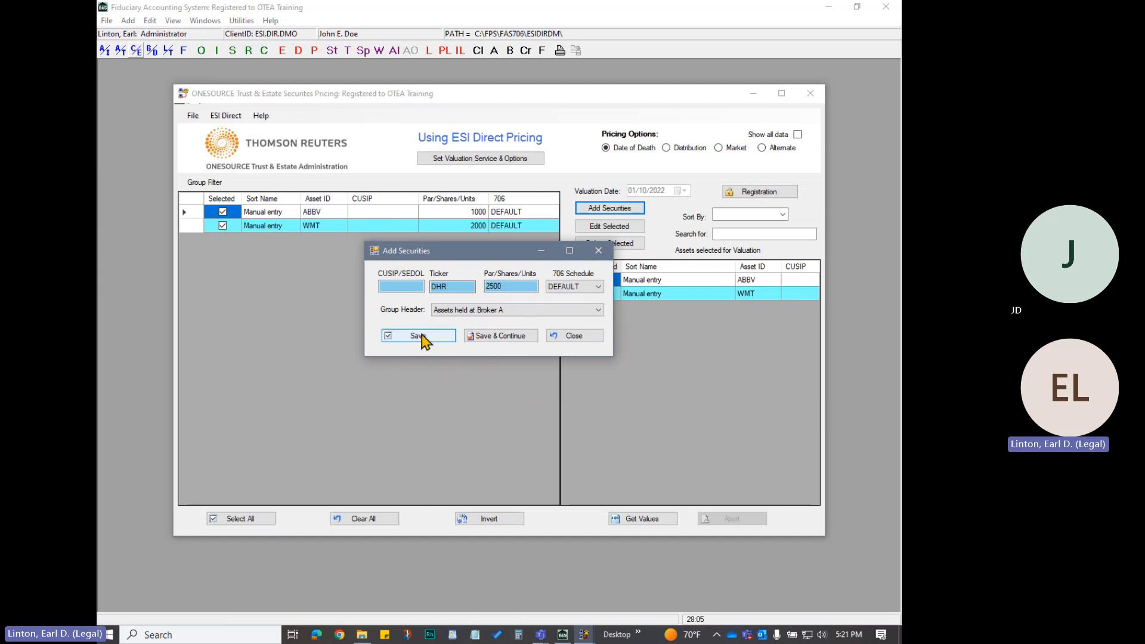
click(511, 335)
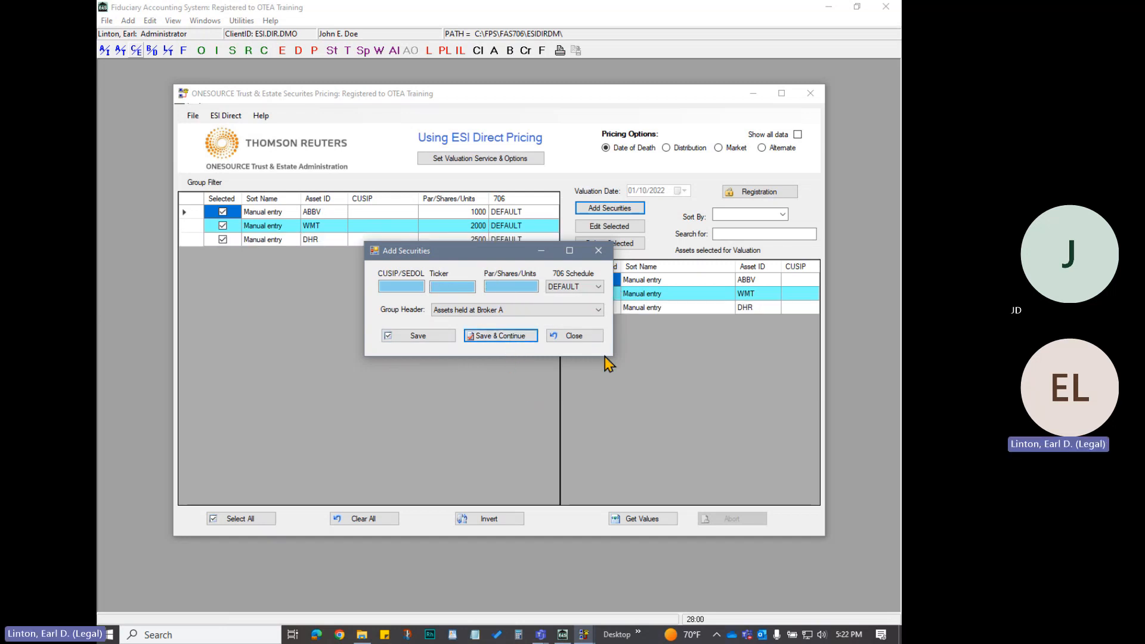
Add ticker AMZN with 1000 shares under the "Assets held at Broker B" group header, and continue to another entry
click(472, 286)
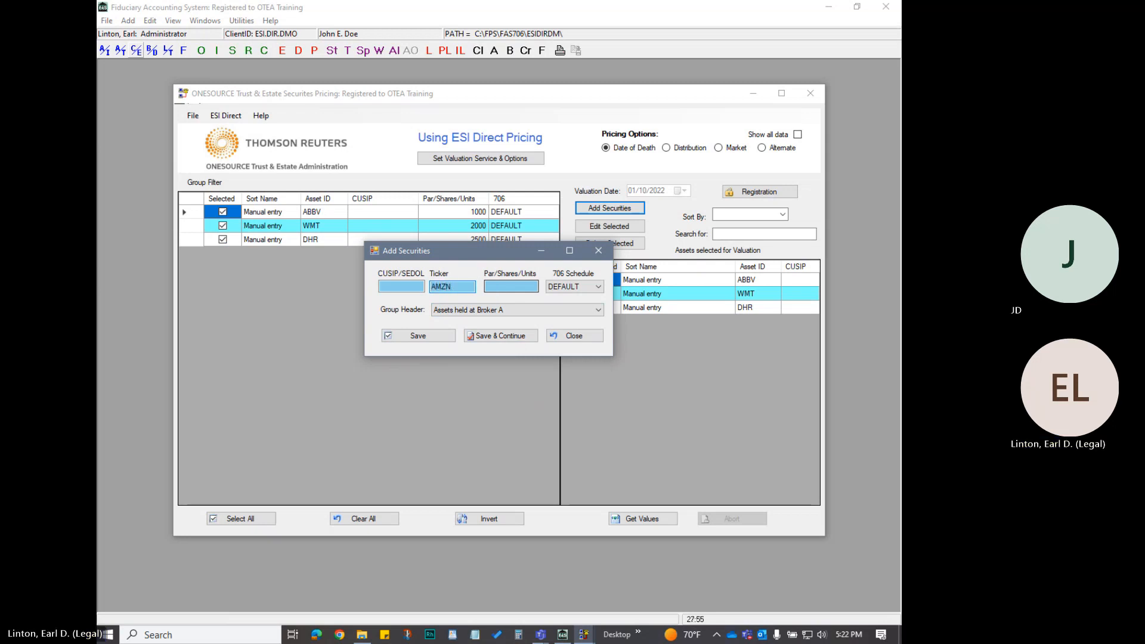
click(530, 287)
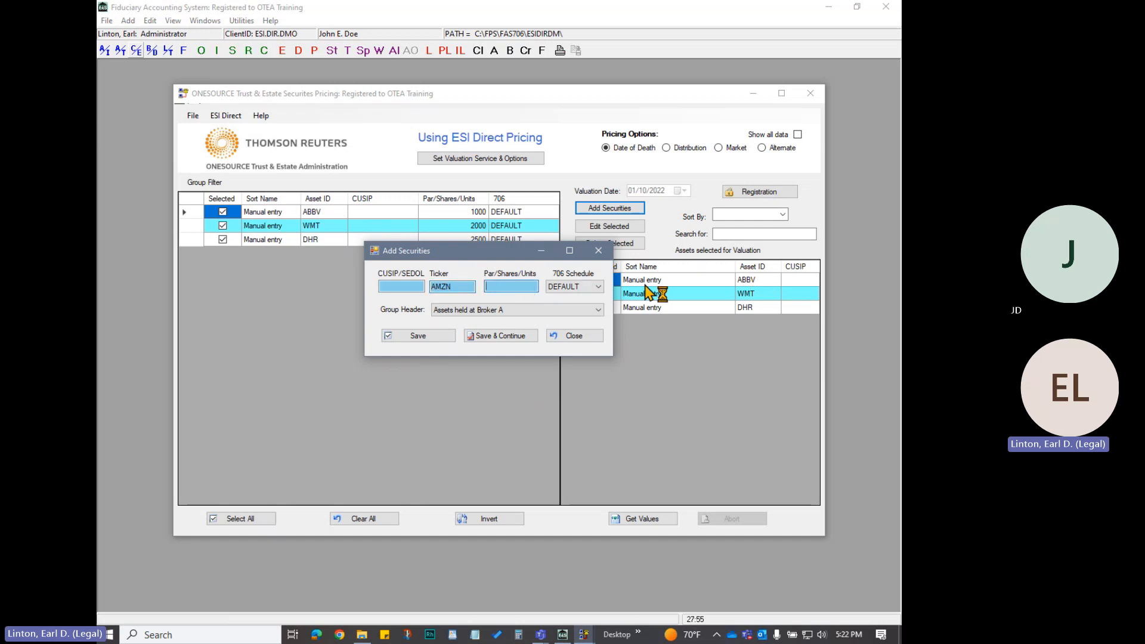
text(1000)
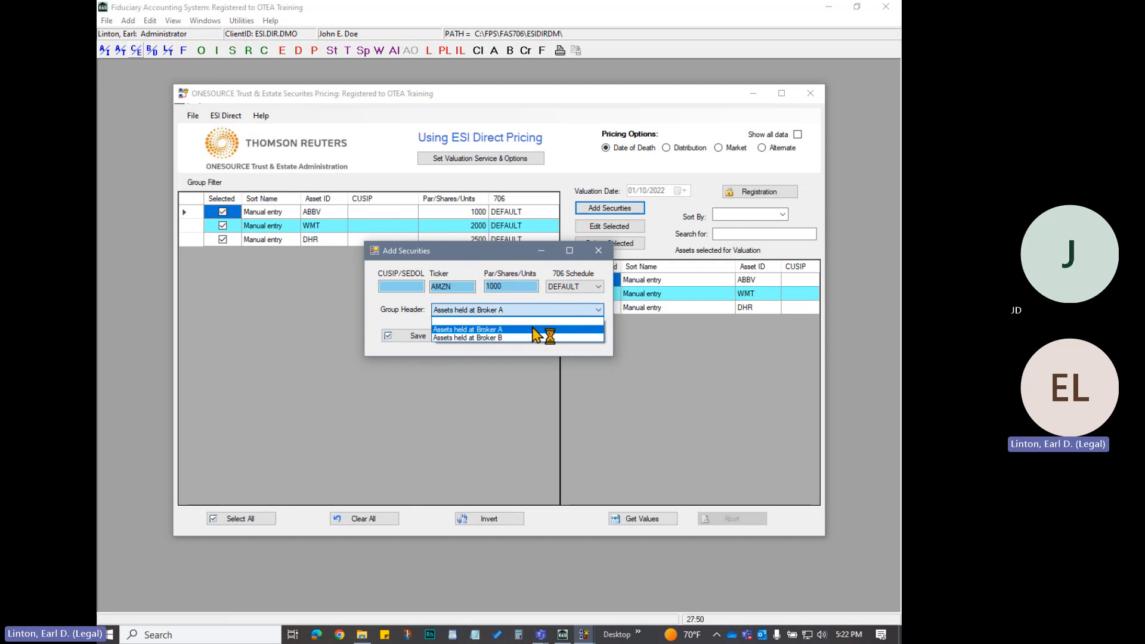
click(533, 331)
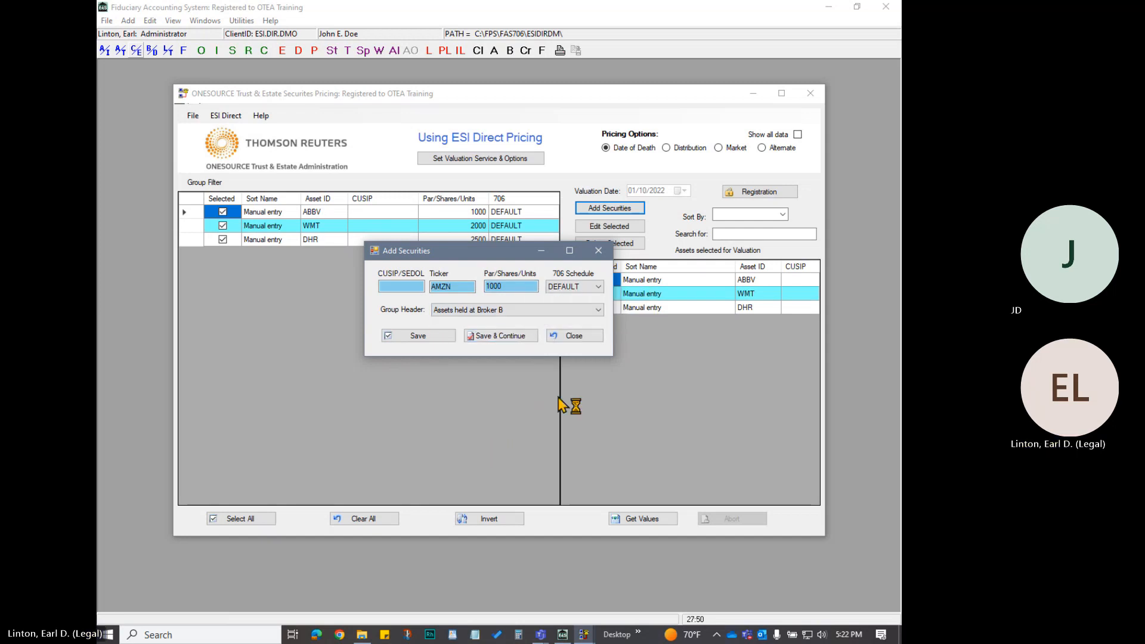
click(520, 339)
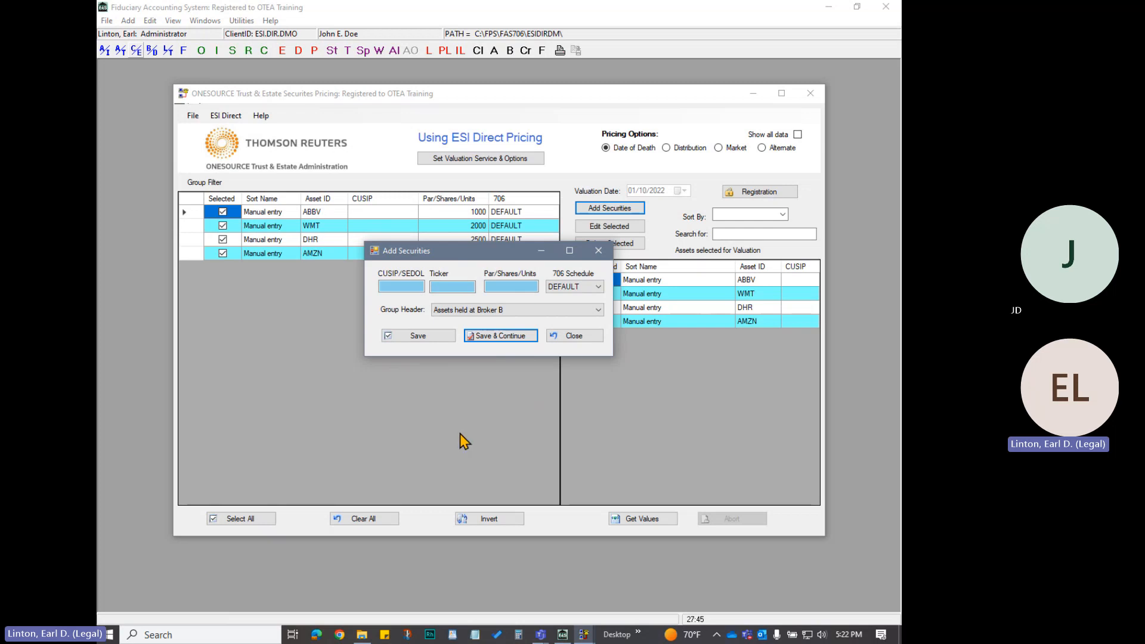
Add ticker AAPL with 1100 shares under the "Assets held at Broker B" header and save it as the final security
click(453, 287)
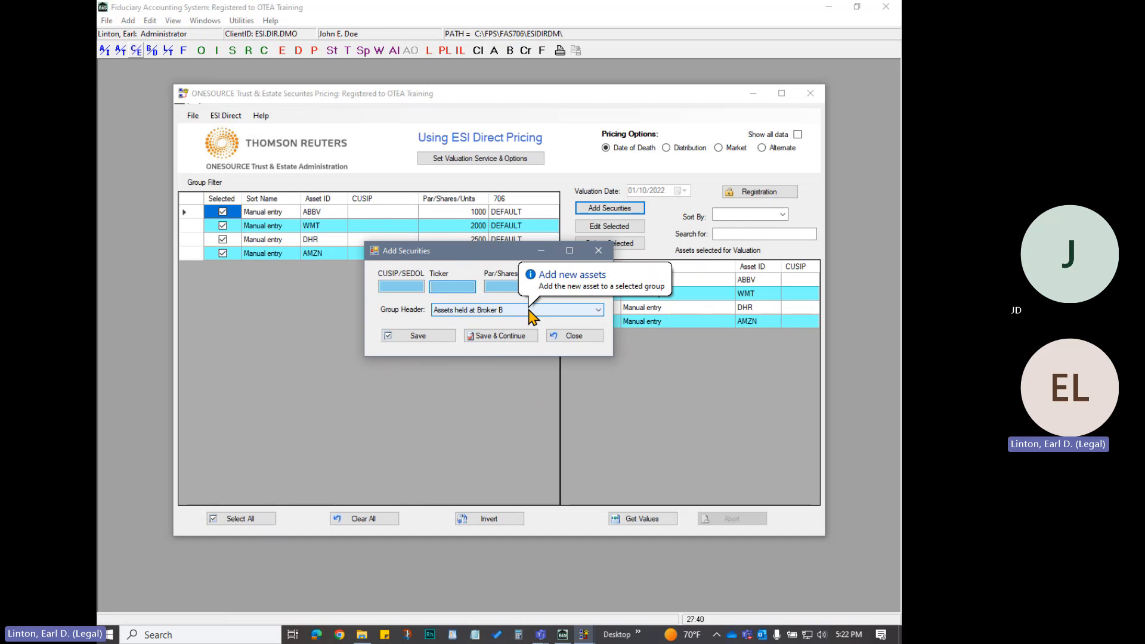
text(AAPL)
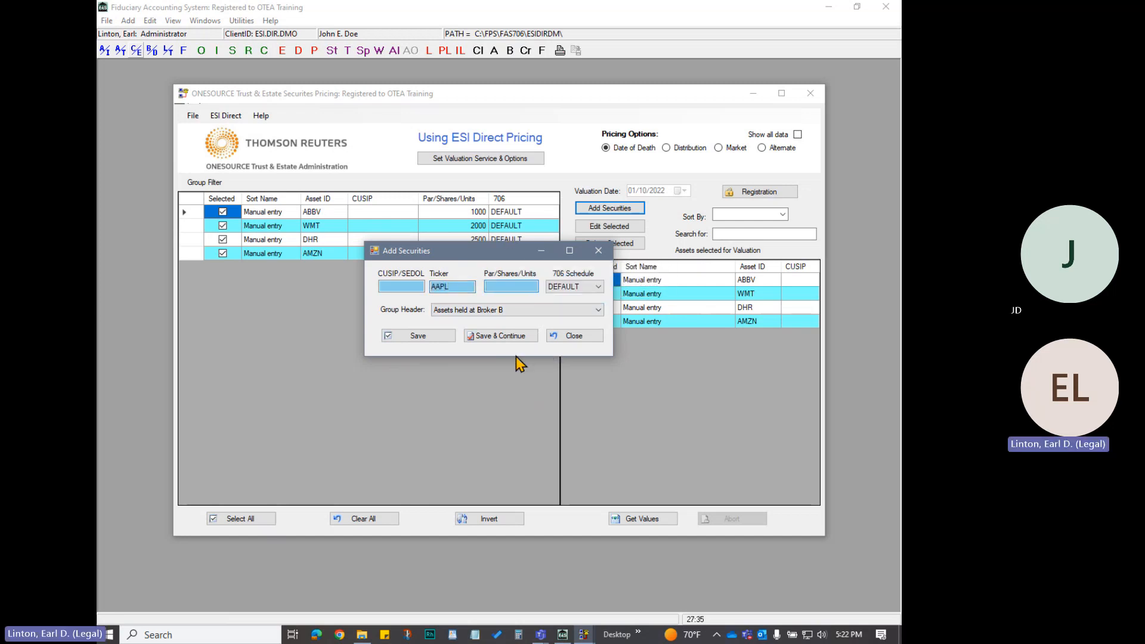
drag(492, 255, 514, 291)
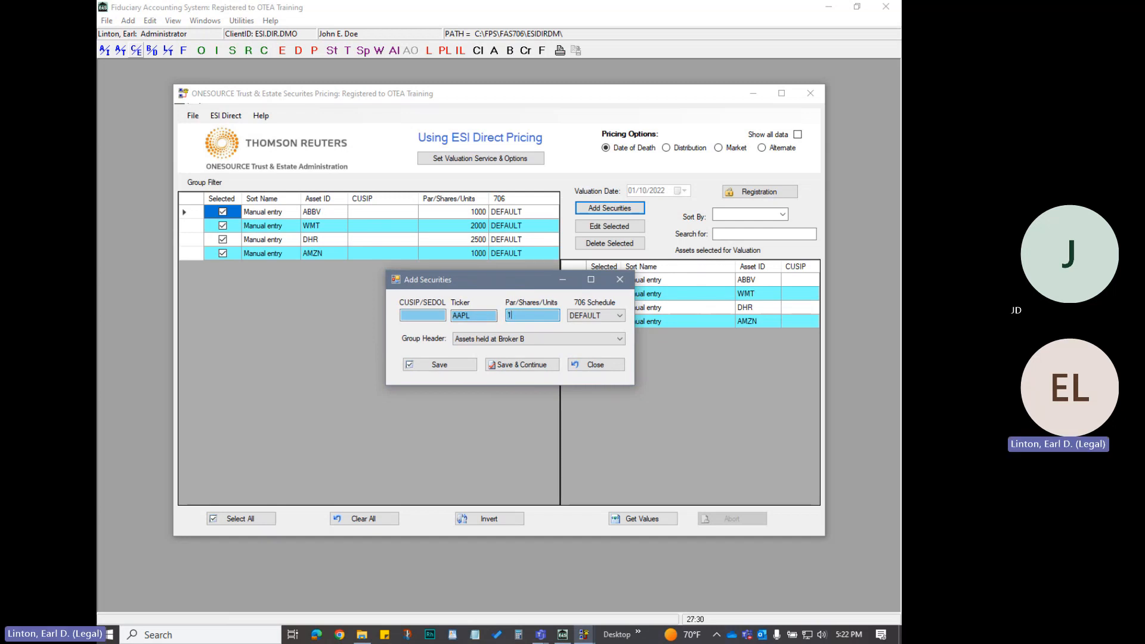
text(100)
click(441, 366)
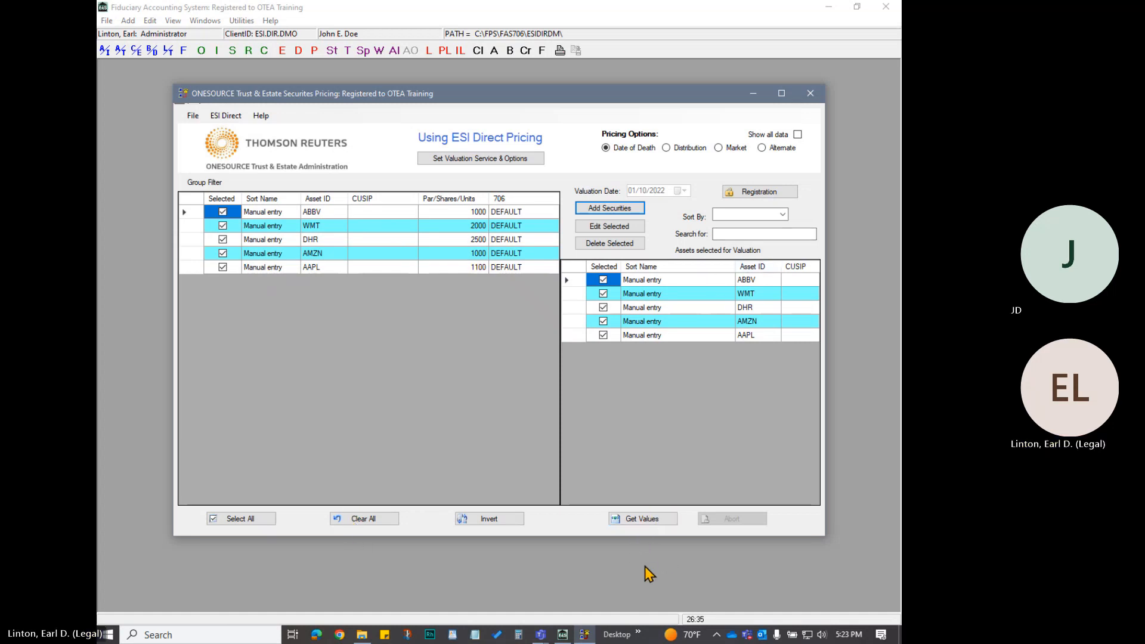
Retrieve the date-of-death values for all selected securities and close the securities valuation log
click(638, 518)
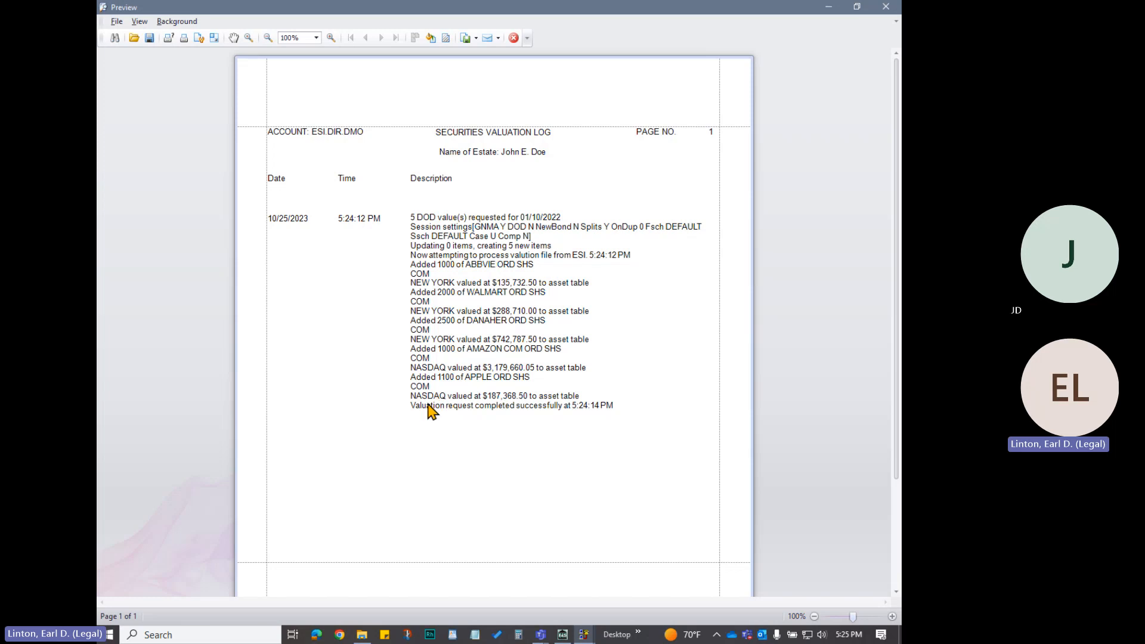
click(514, 39)
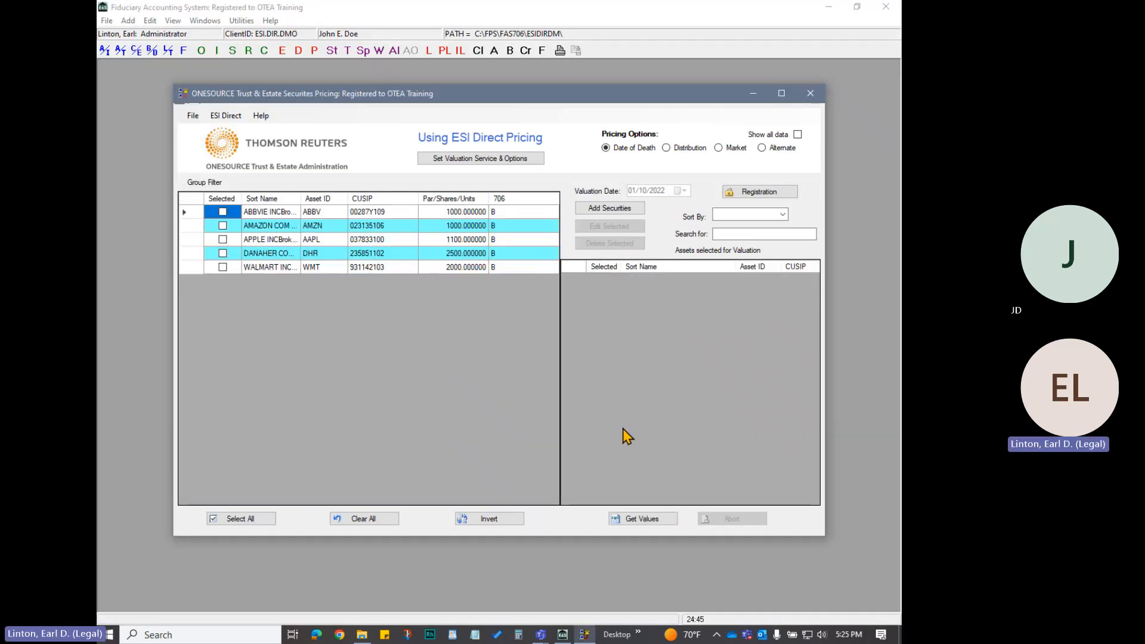
Review the date-of-death Valuation Report down to its grand totals, and return to the pricing window
click(226, 117)
click(262, 130)
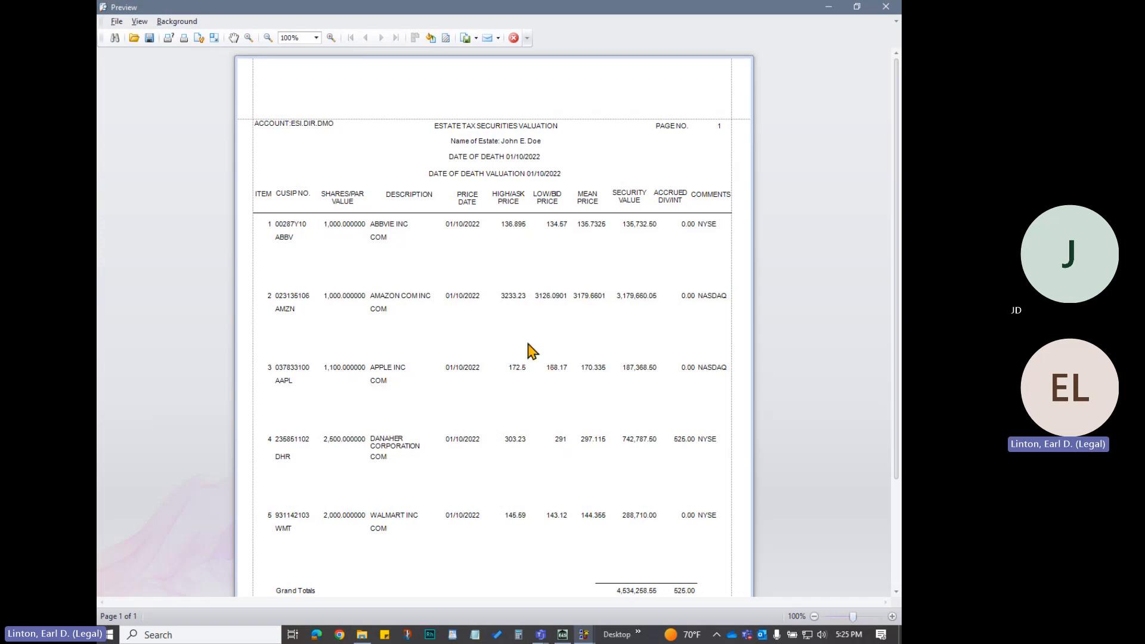
scroll(520, 352, down, 3)
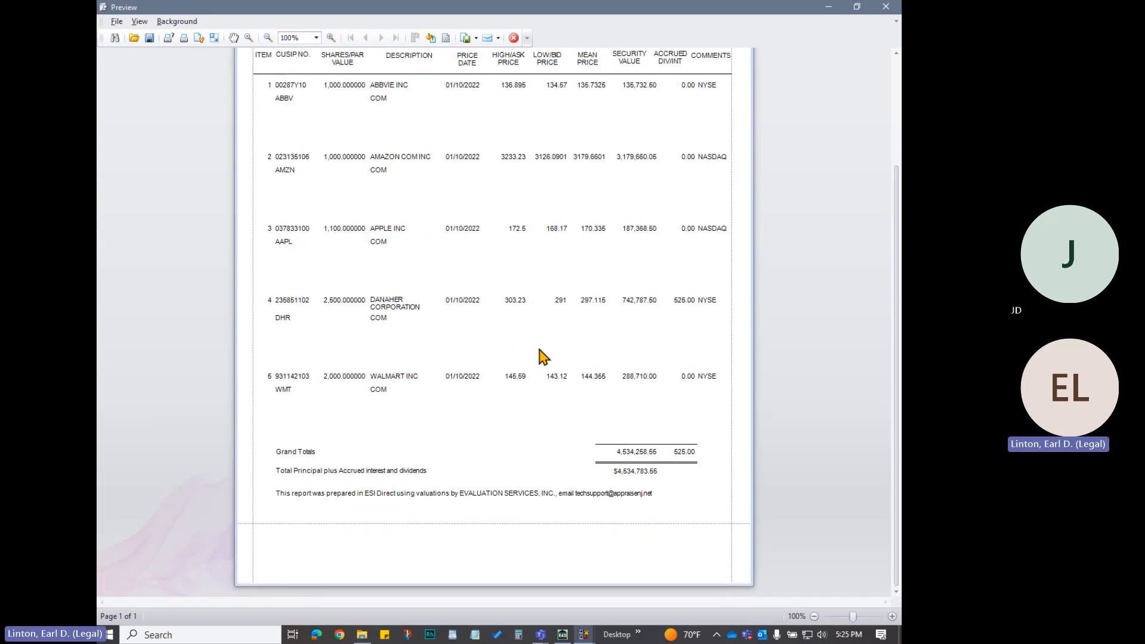
scroll(546, 374, up, 3)
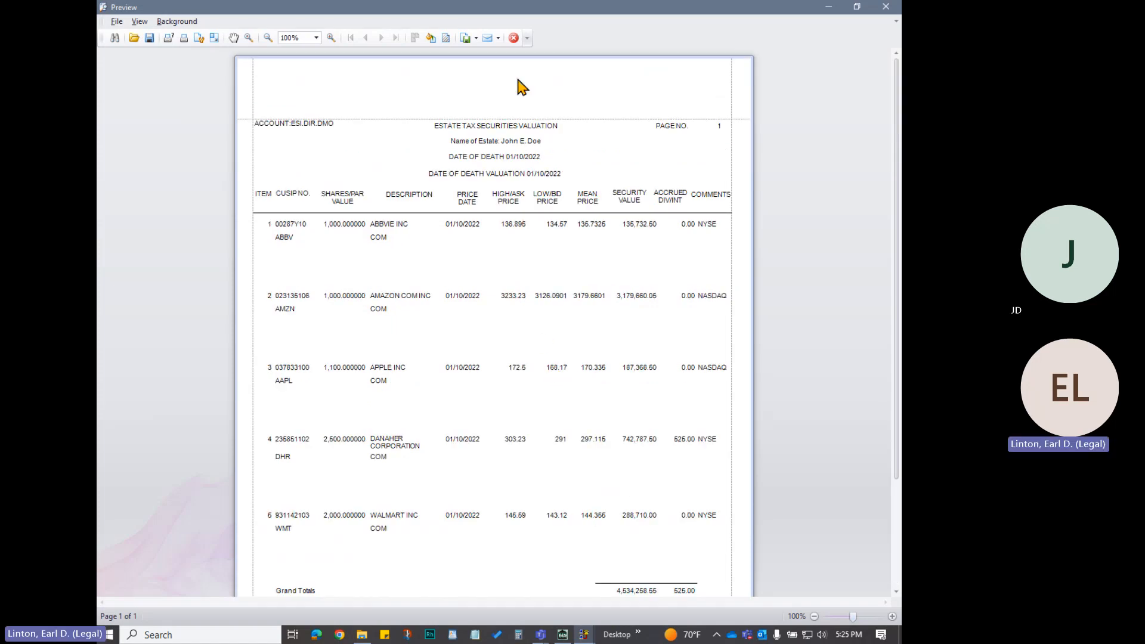
click(512, 39)
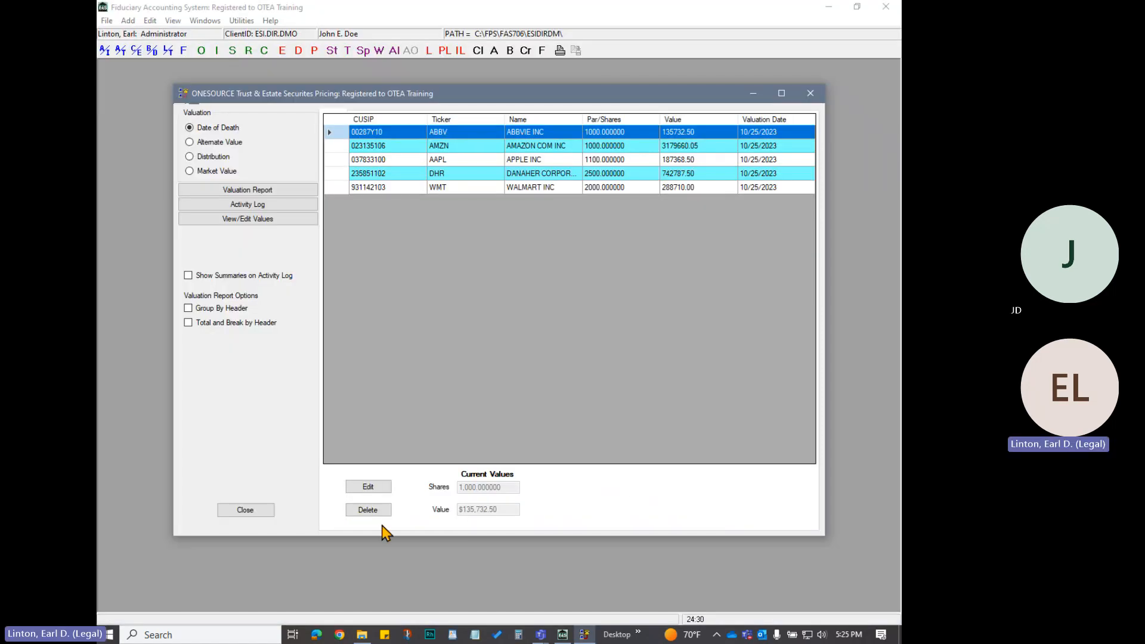
click(245, 510)
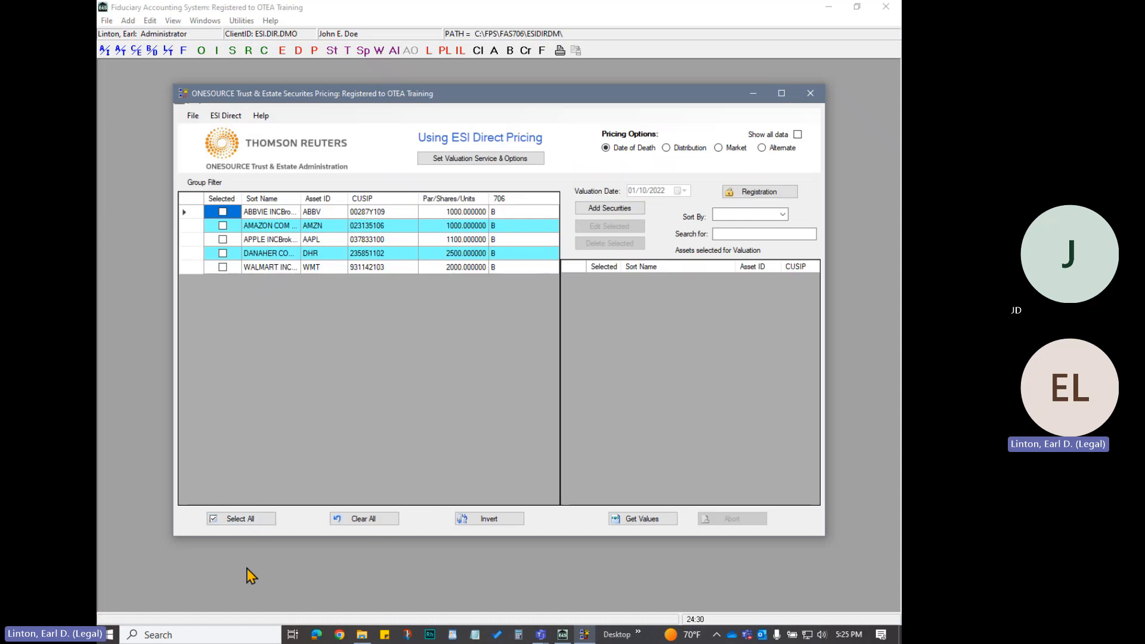
Exit Securities Pricing and display the estate's Asset/Transaction List in an enlarged window using the composite view
click(201, 118)
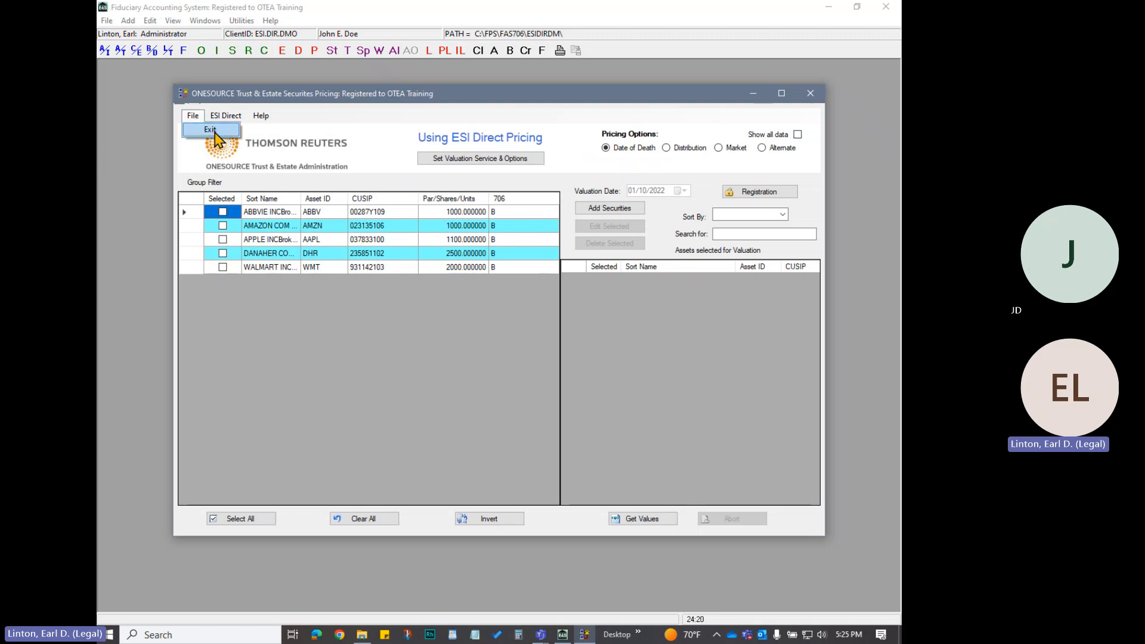
click(214, 131)
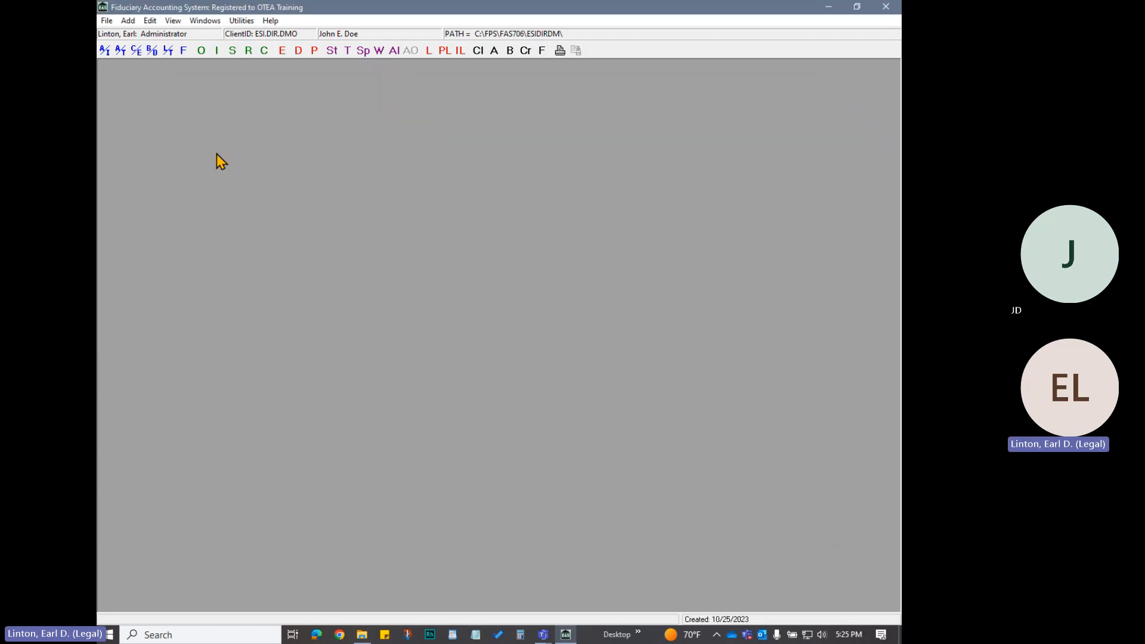
click(122, 53)
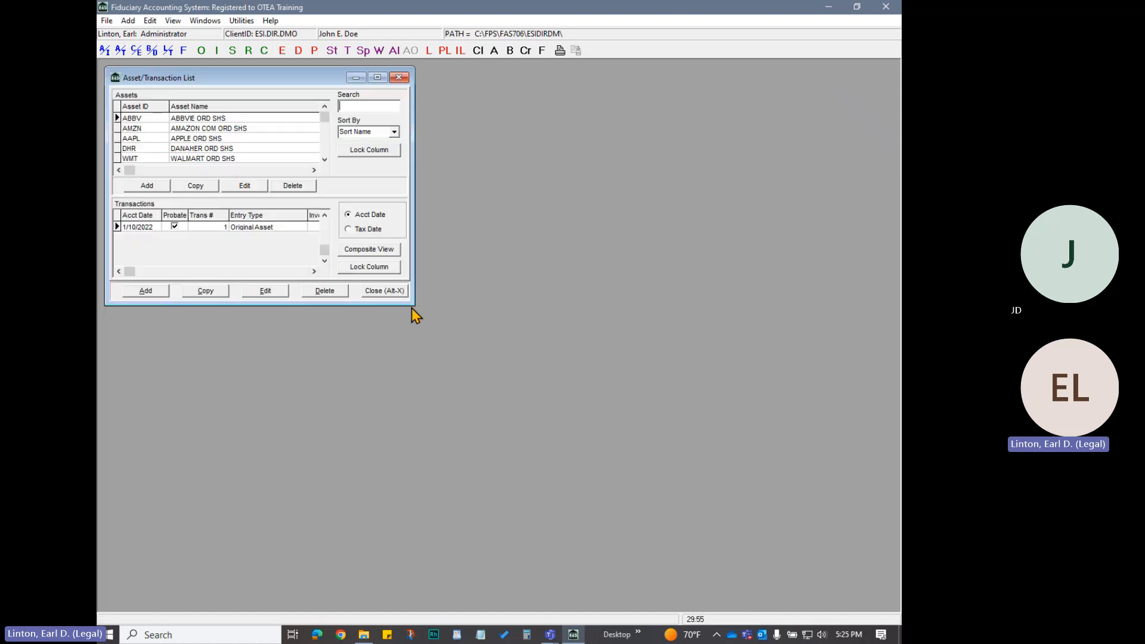
drag(412, 303, 862, 400)
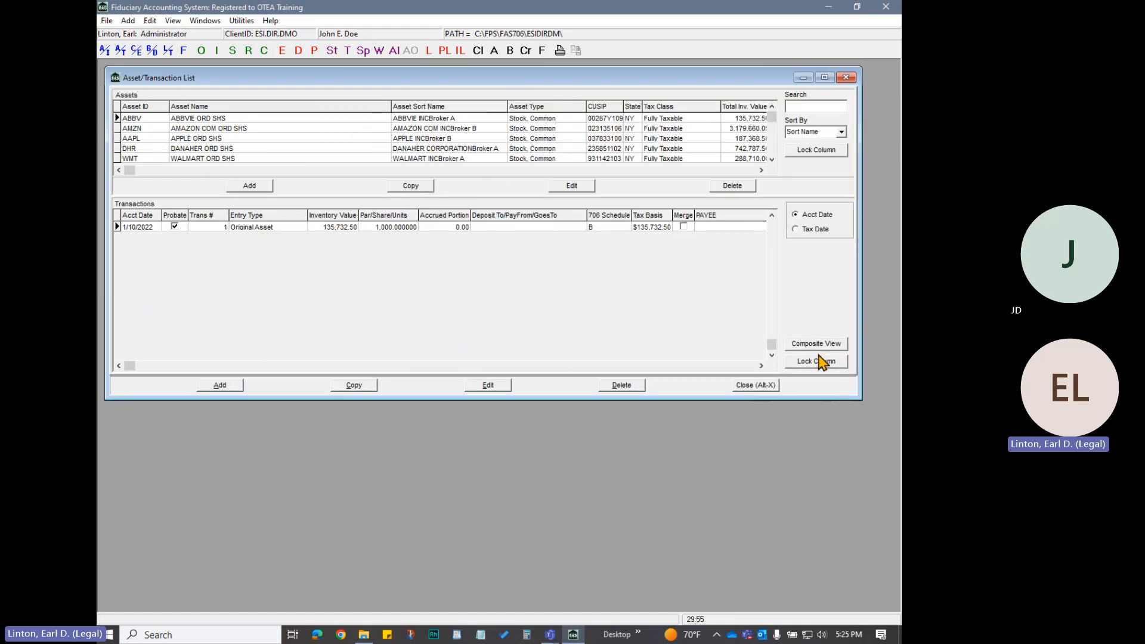
click(816, 343)
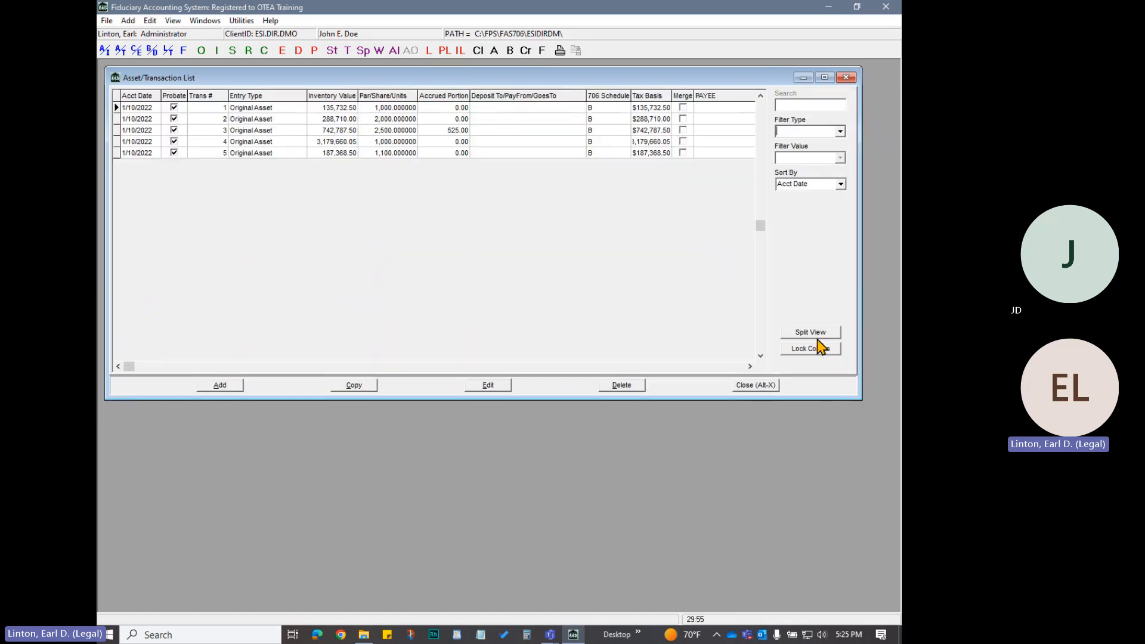
Check the group header in the ABBVIE and Walmart asset records, closing each record after viewing
double_click(256, 109)
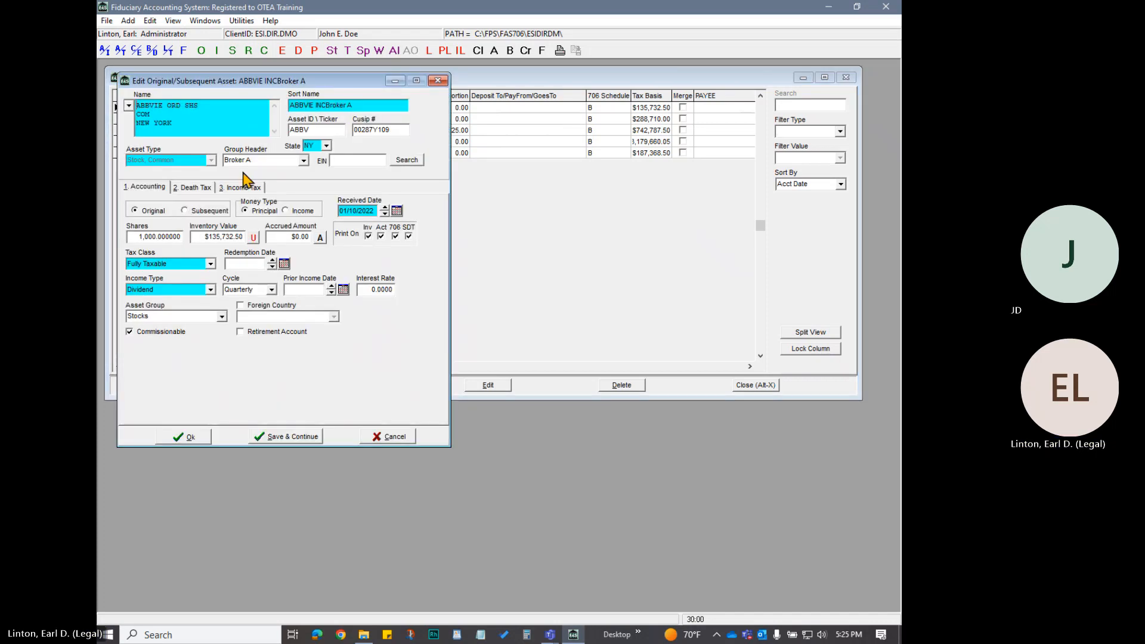
click(190, 438)
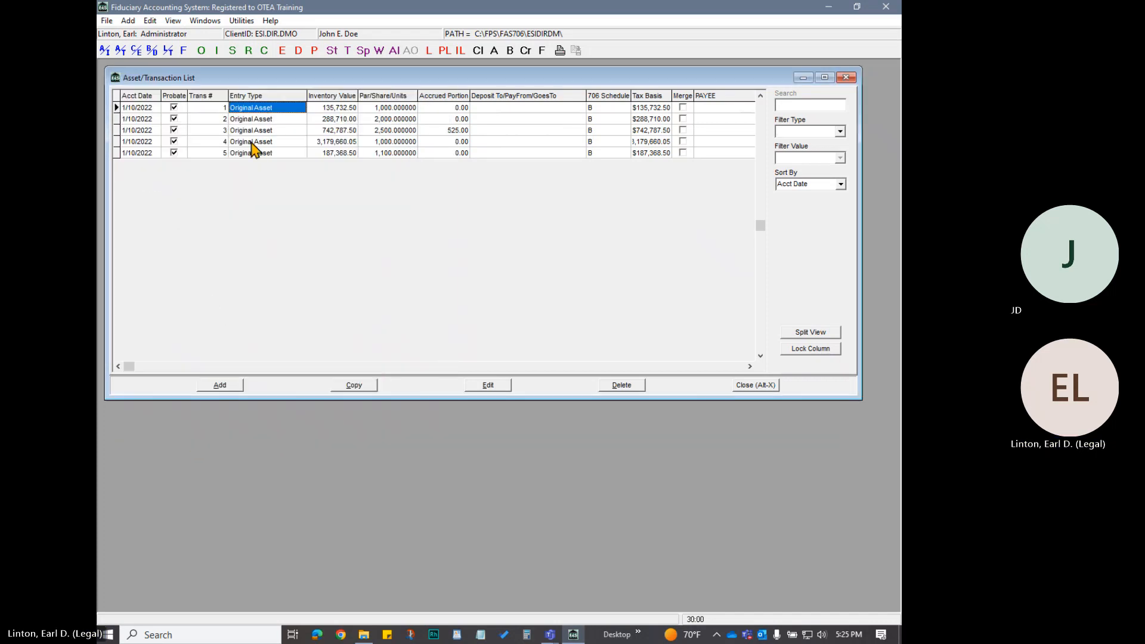
click(257, 119)
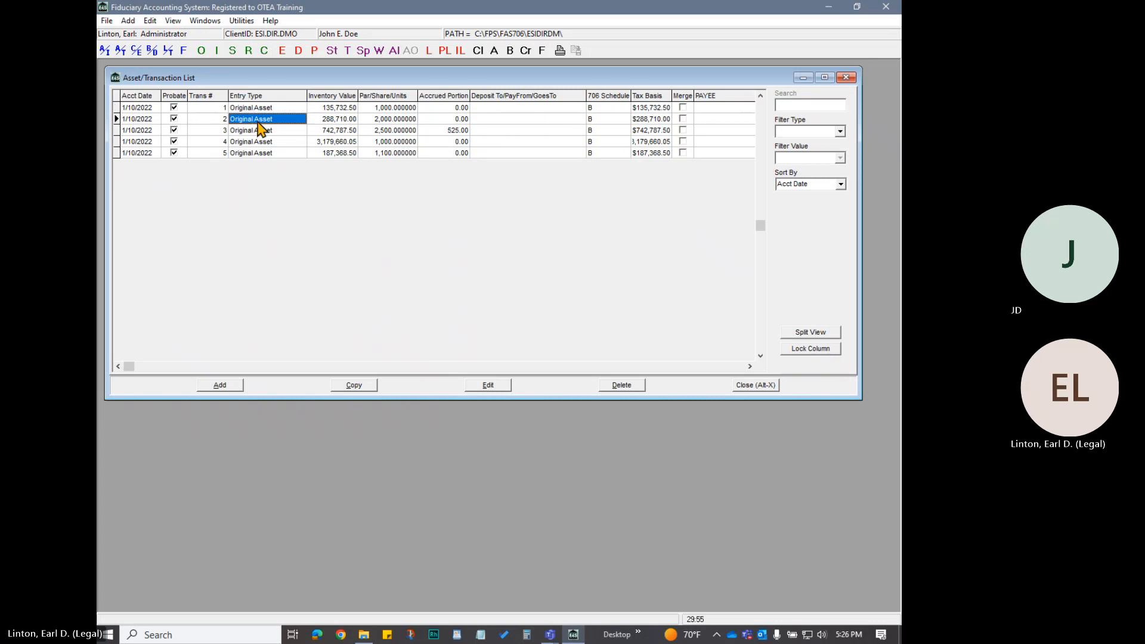
double_click(256, 118)
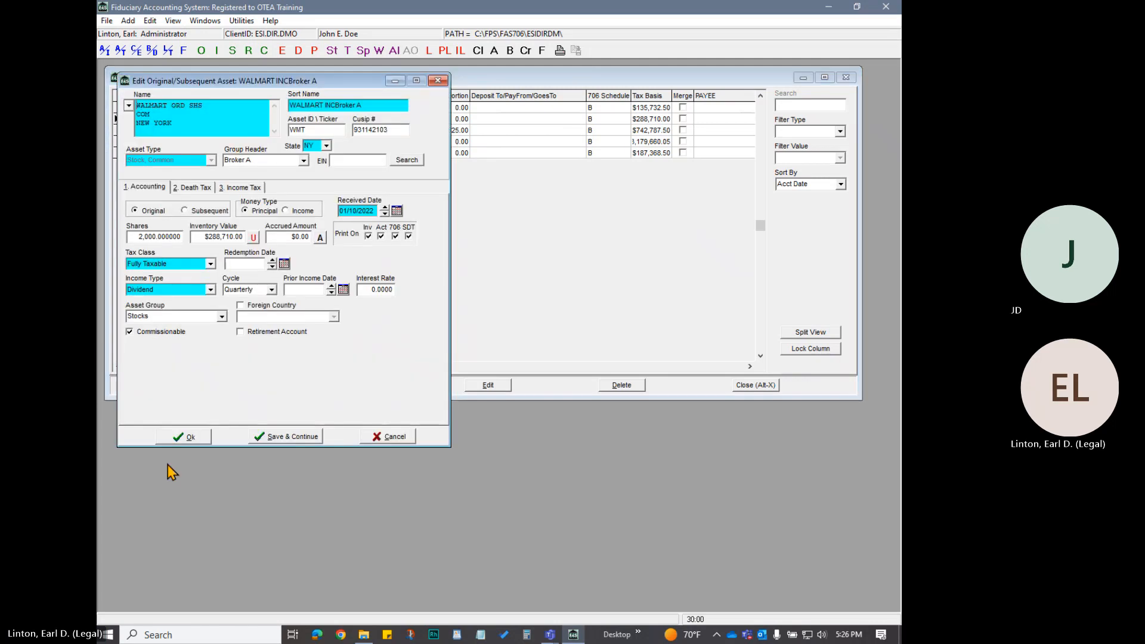
click(189, 438)
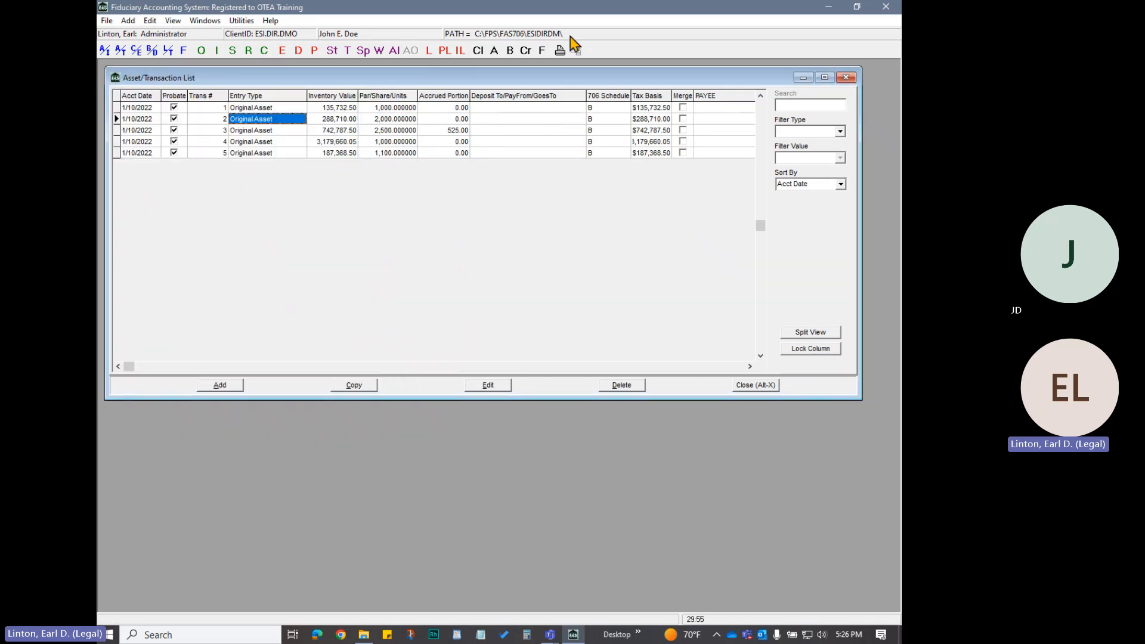
Open the NY Format Schedules and preview only the Principal Receipts accounting report
click(560, 53)
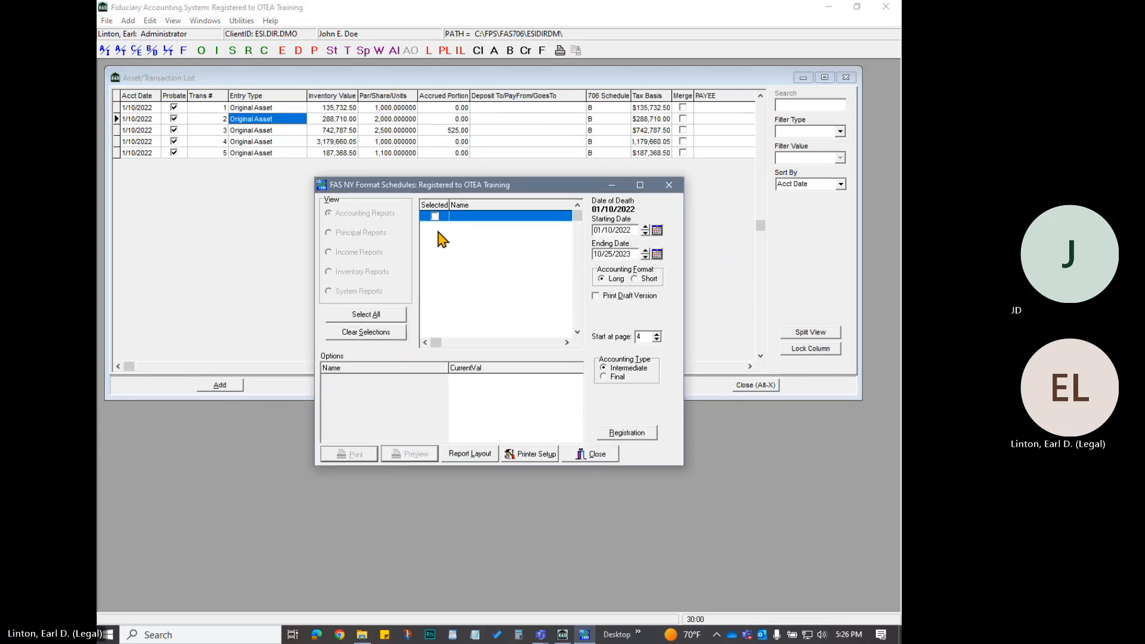
click(435, 216)
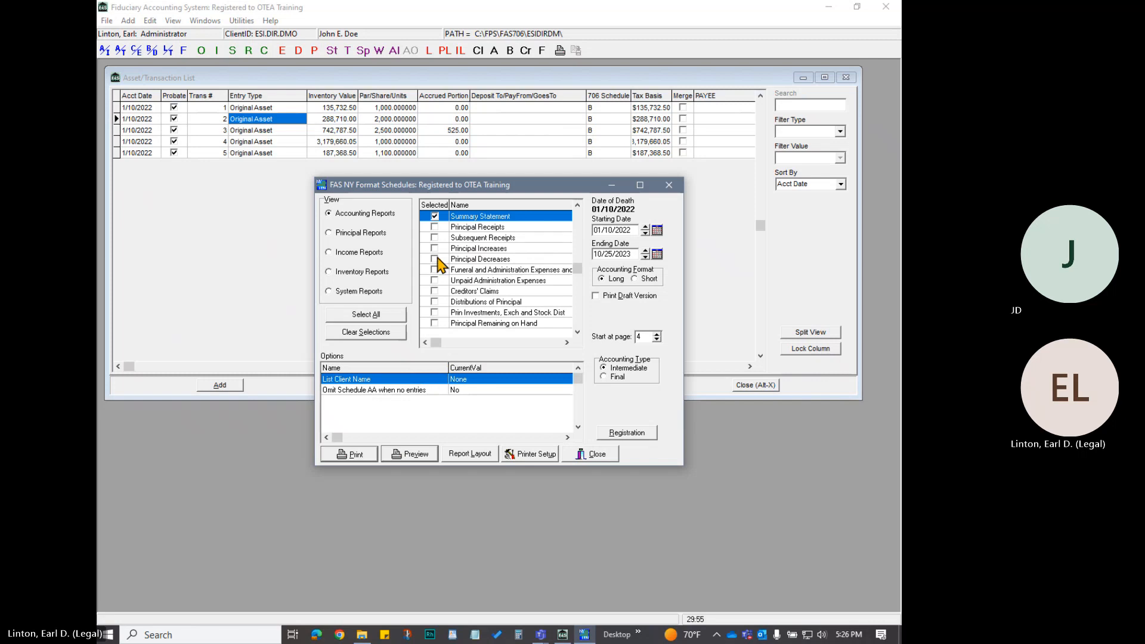
click(435, 227)
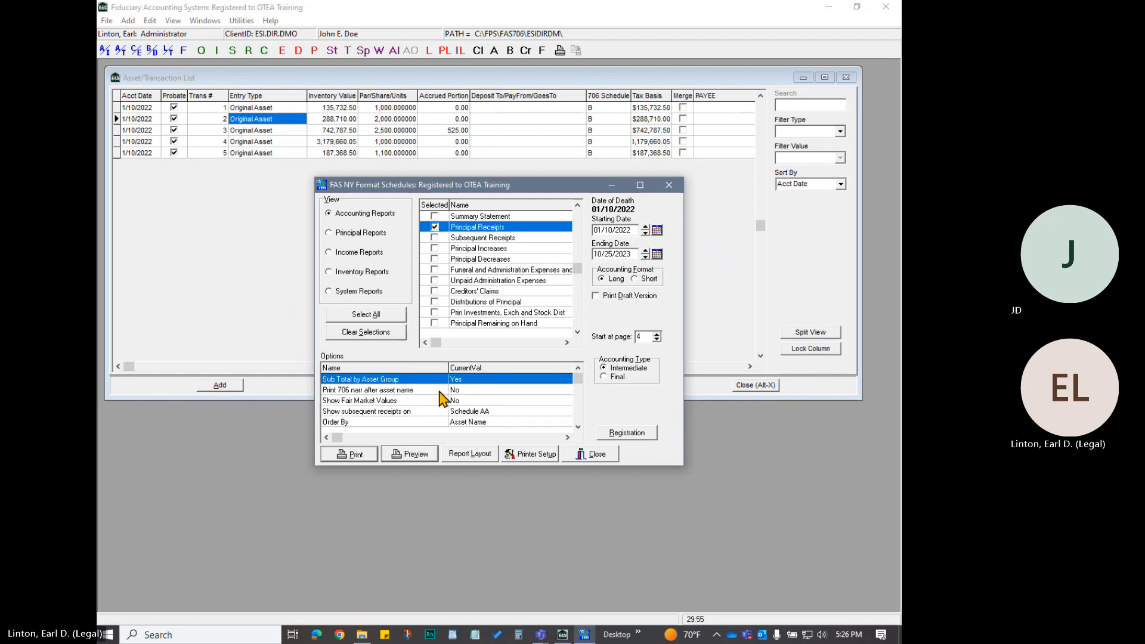
click(425, 456)
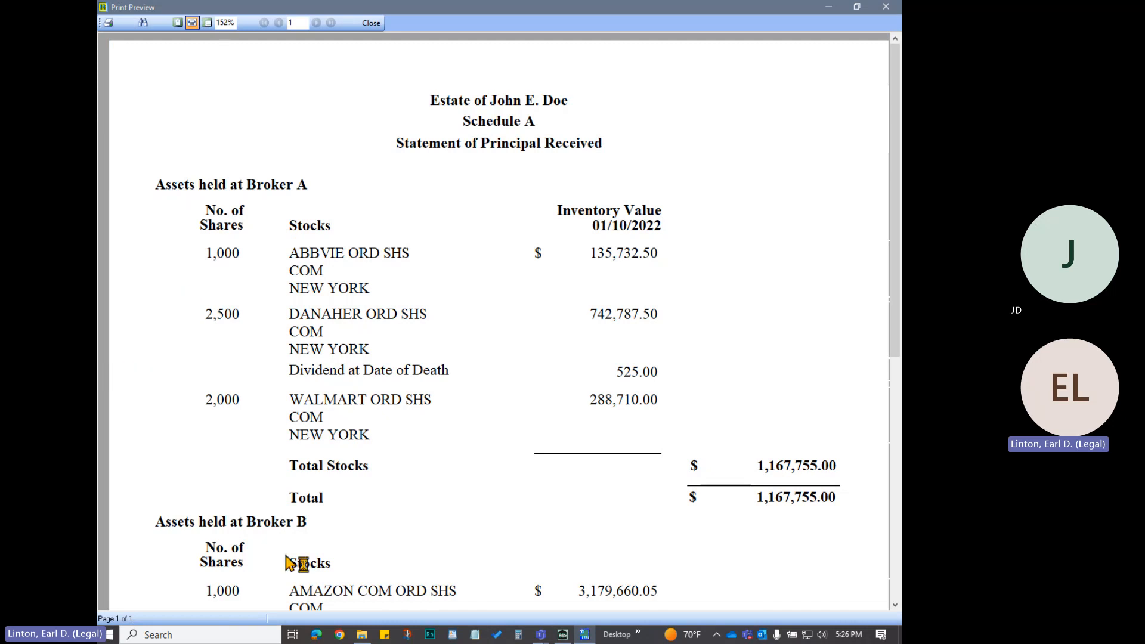
Review the Schedule A Statement of Principal Received through the Broker A and Broker B groups and totals, and close the preview
scroll(391, 500, down, 1)
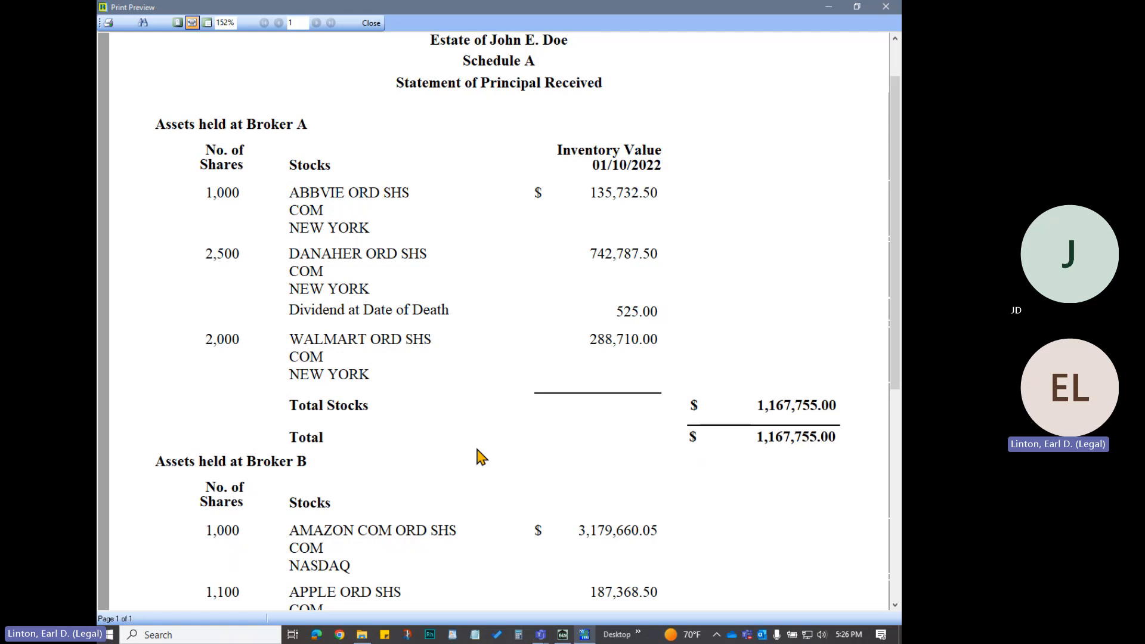
scroll(525, 486, down, 3)
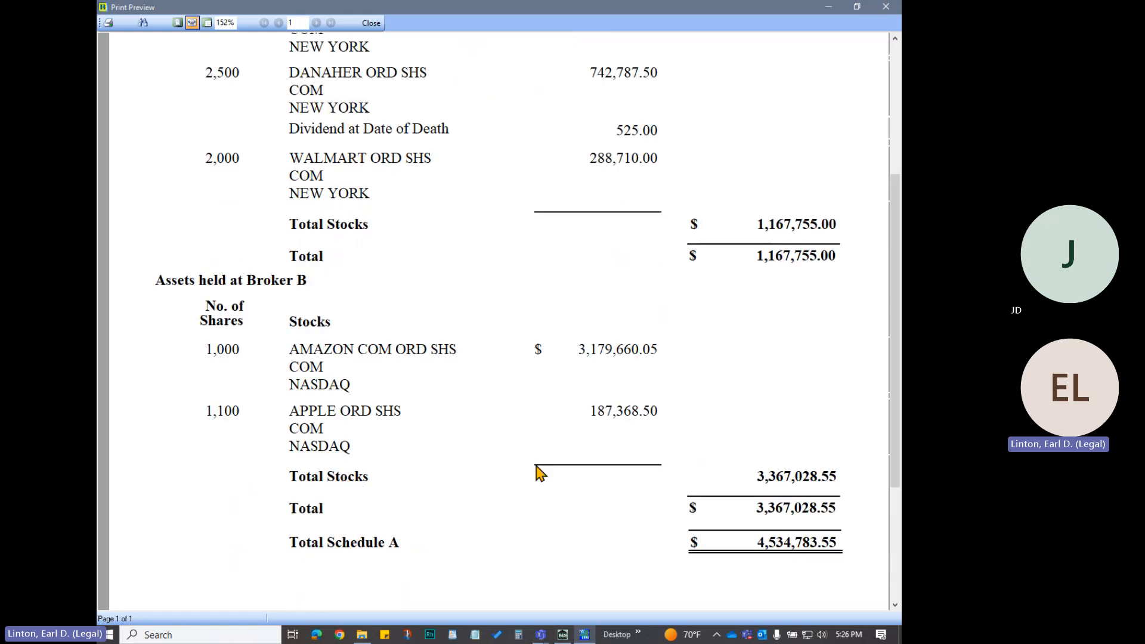
scroll(535, 474, up, 4)
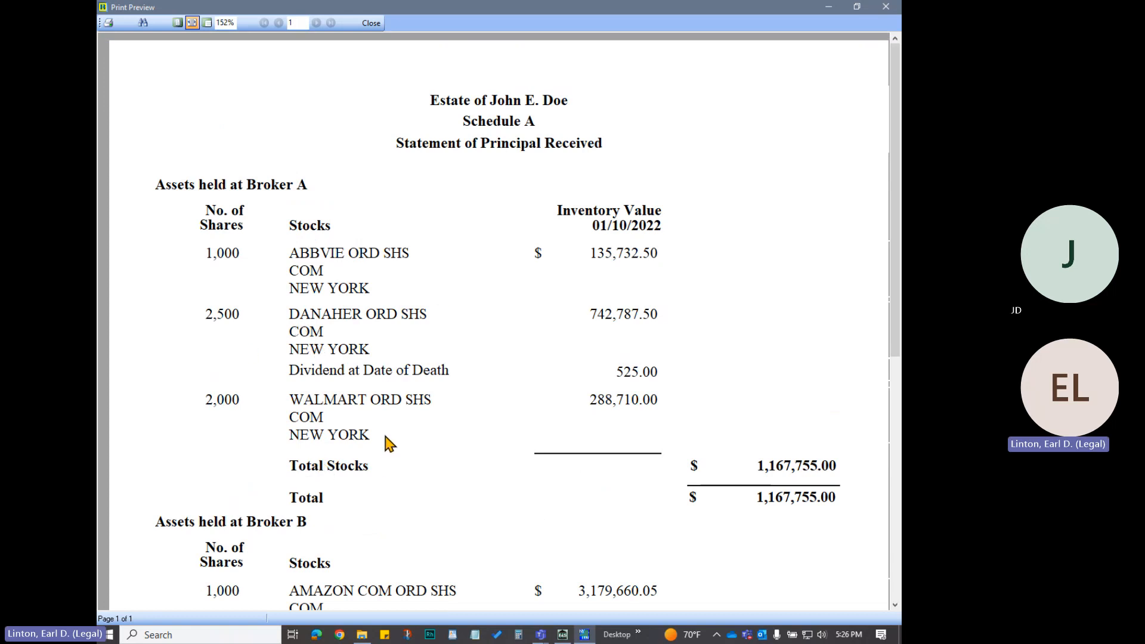
scroll(386, 459, down, 2)
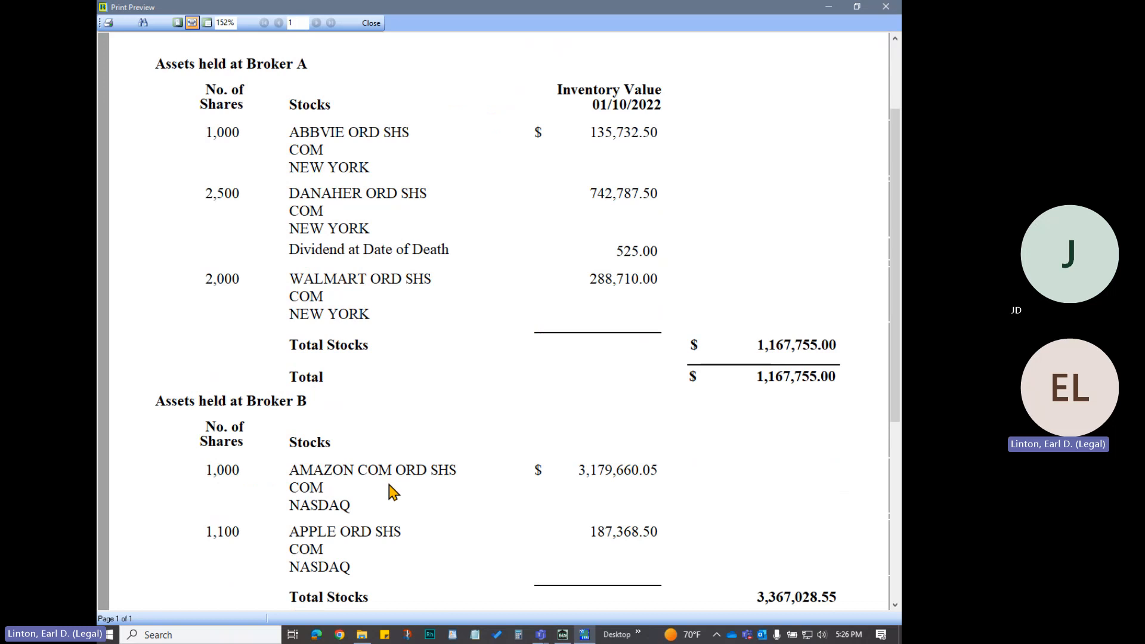
scroll(391, 493, down, 3)
scroll(391, 499, up, 6)
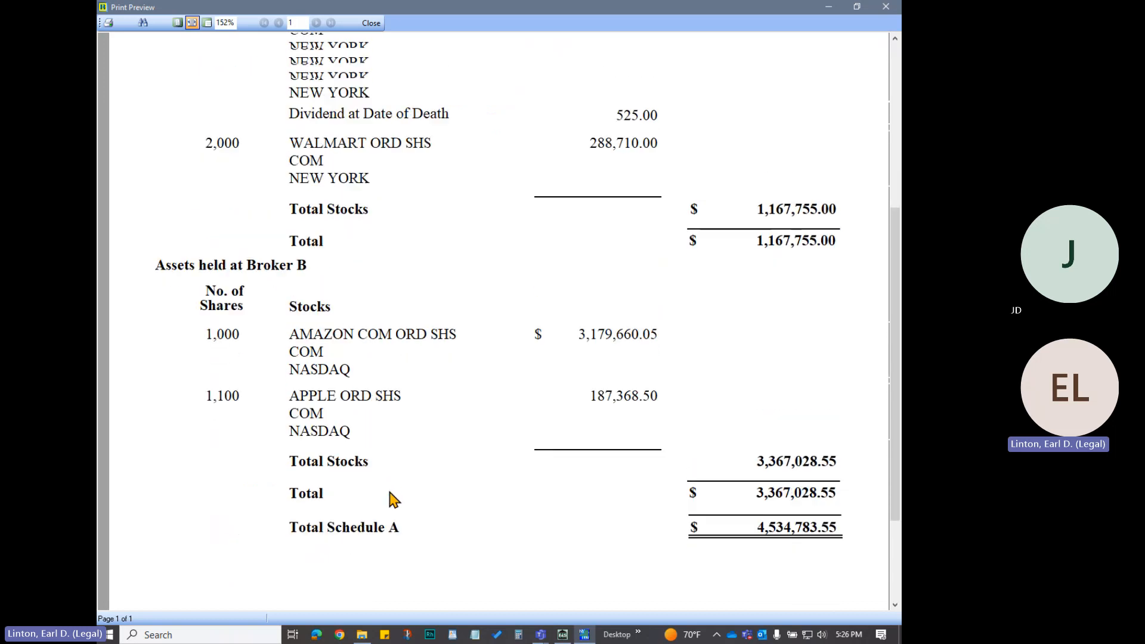
click(371, 24)
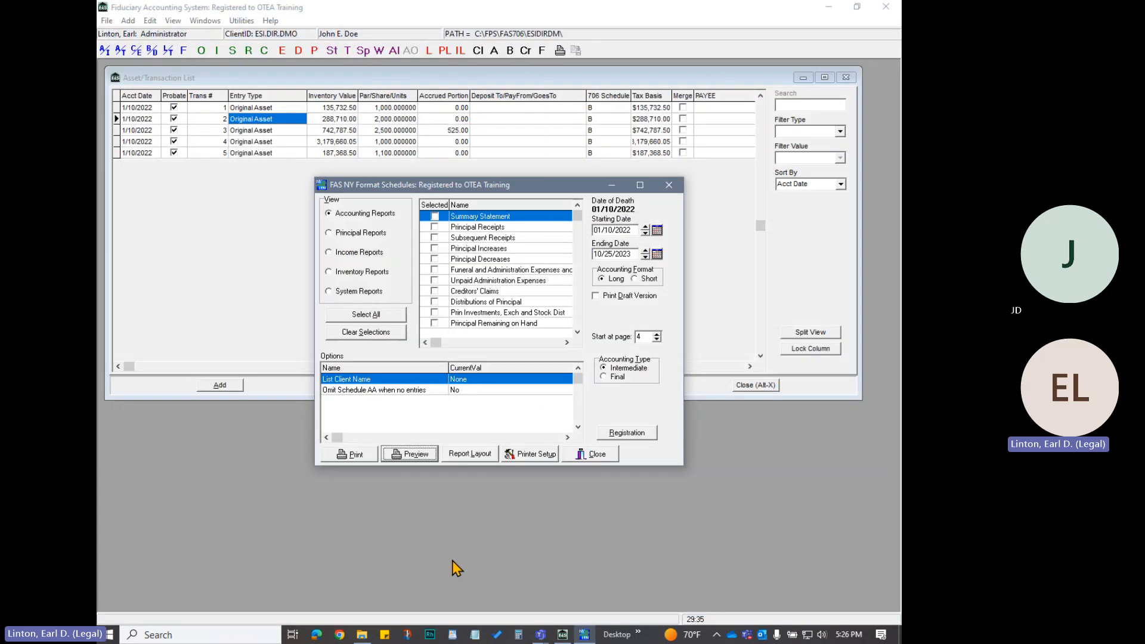
Close the NY Format Schedules window, restore the asset list's split view, and close the Asset/Transaction List
click(597, 453)
click(807, 334)
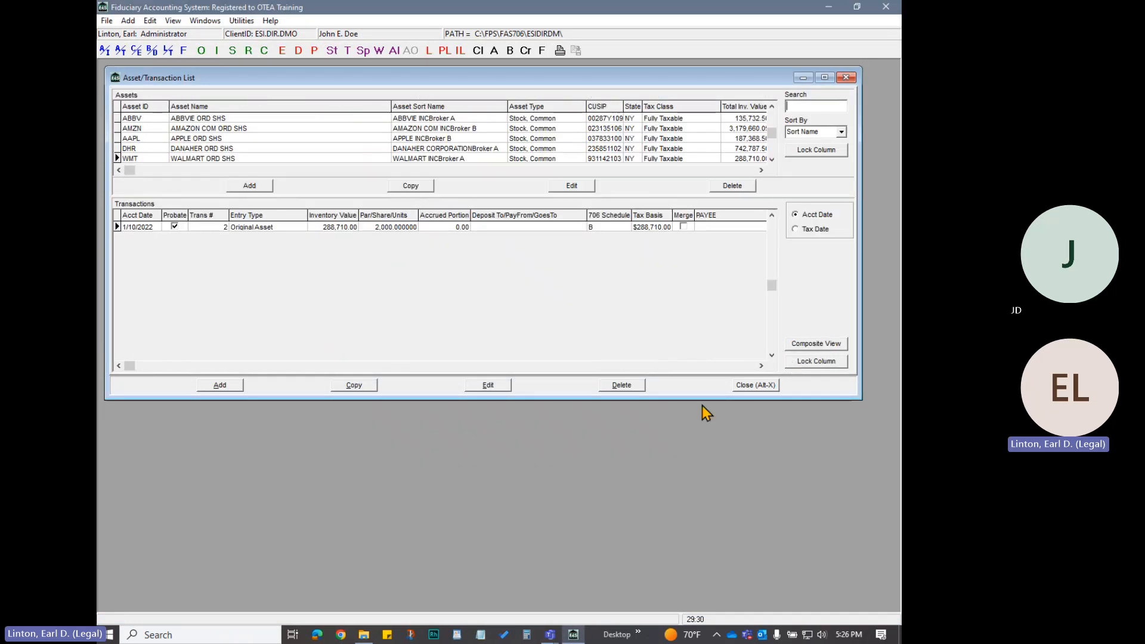
click(756, 386)
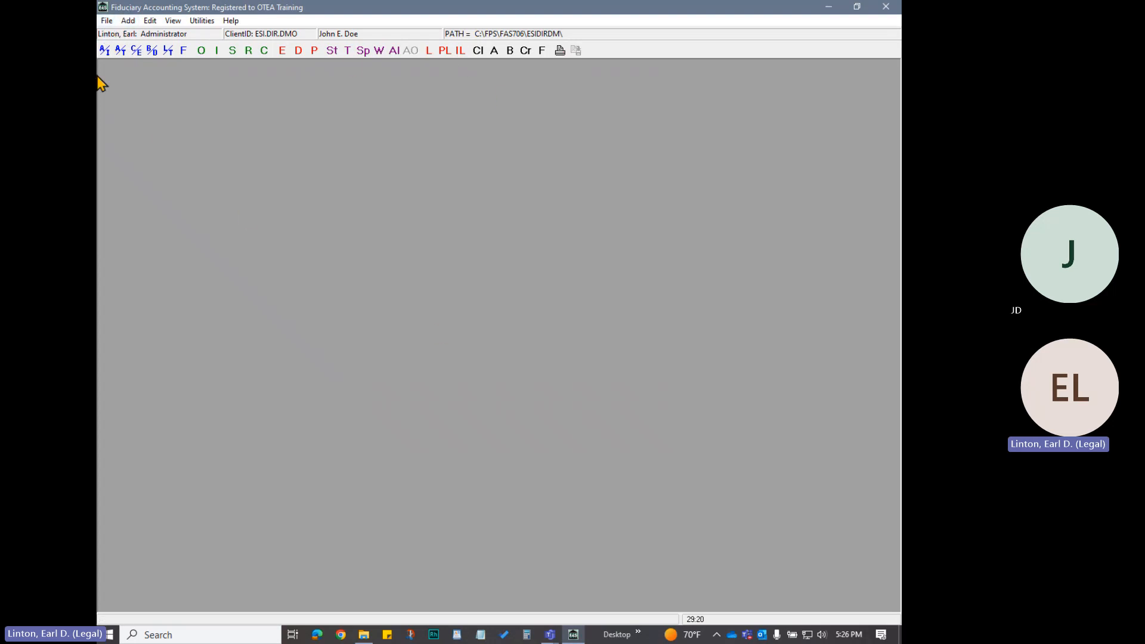
Exit the Fiduciary Accounting System and confirm the exit
click(107, 20)
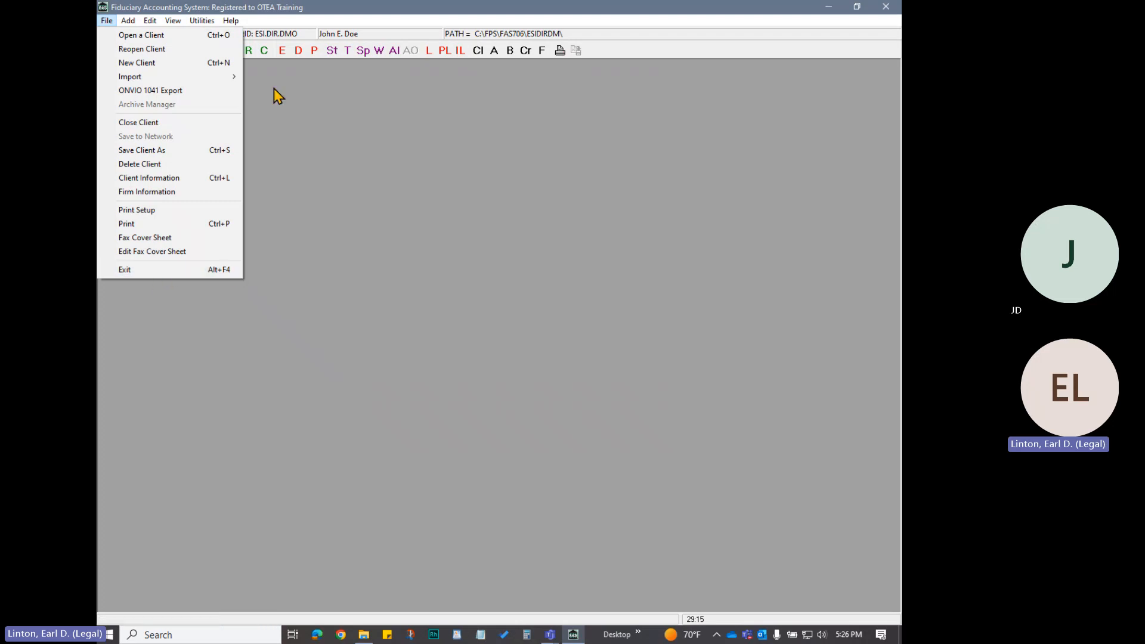
click(260, 60)
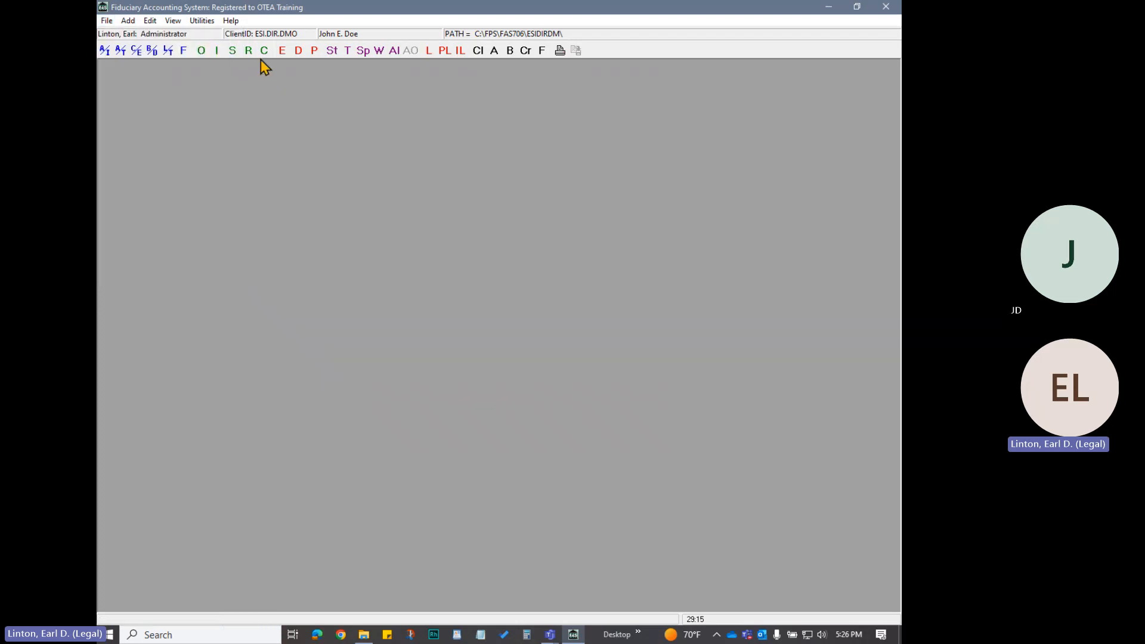
click(107, 21)
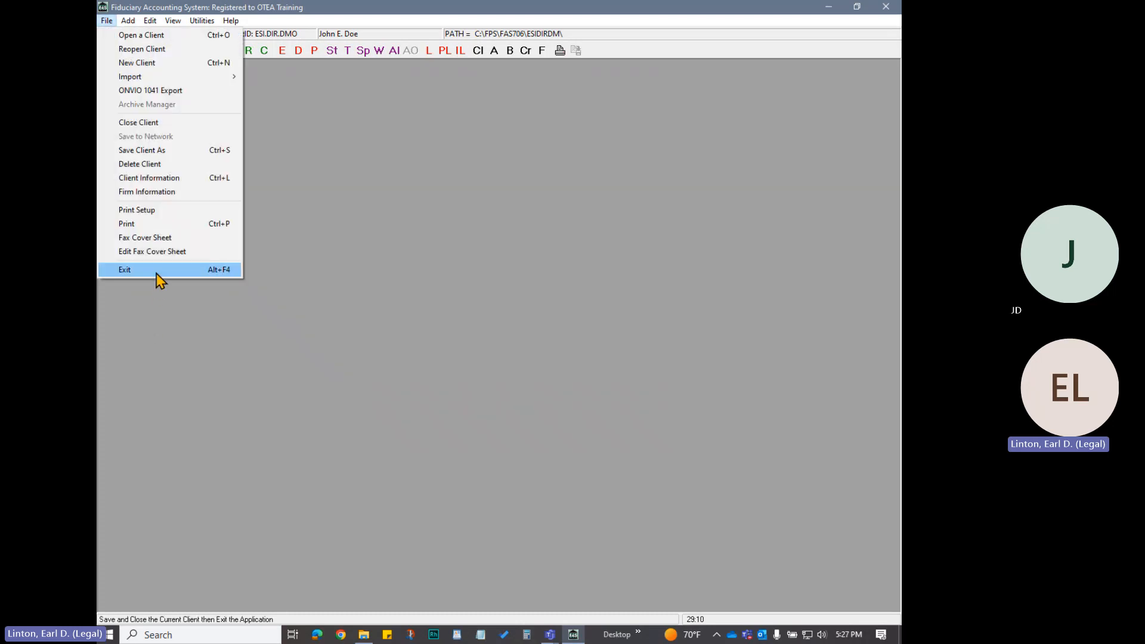
click(156, 271)
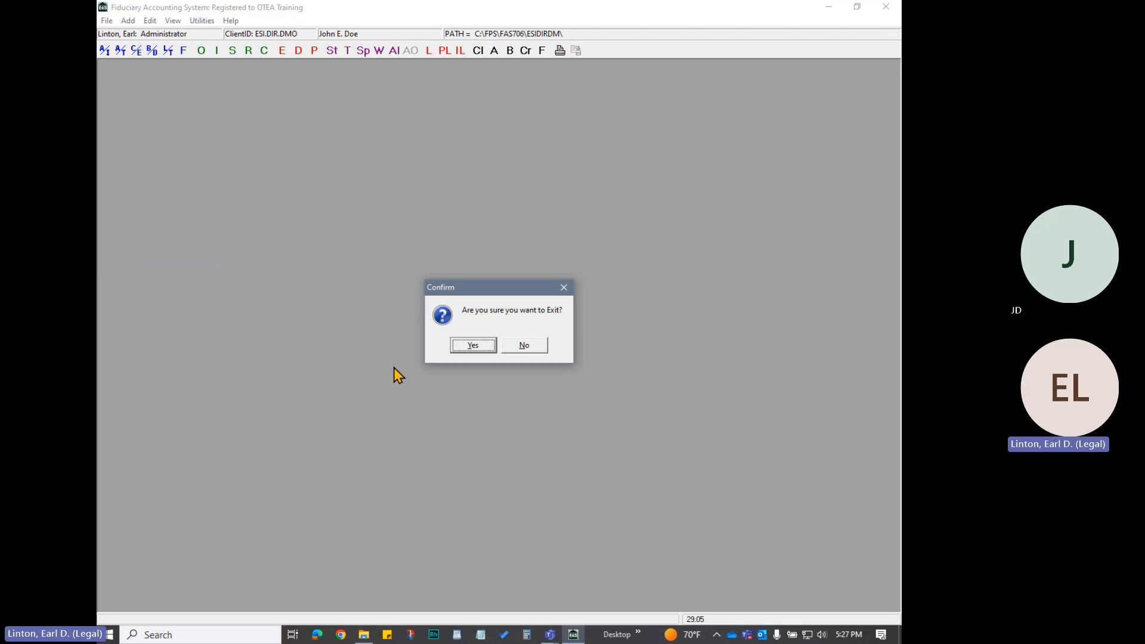
click(472, 347)
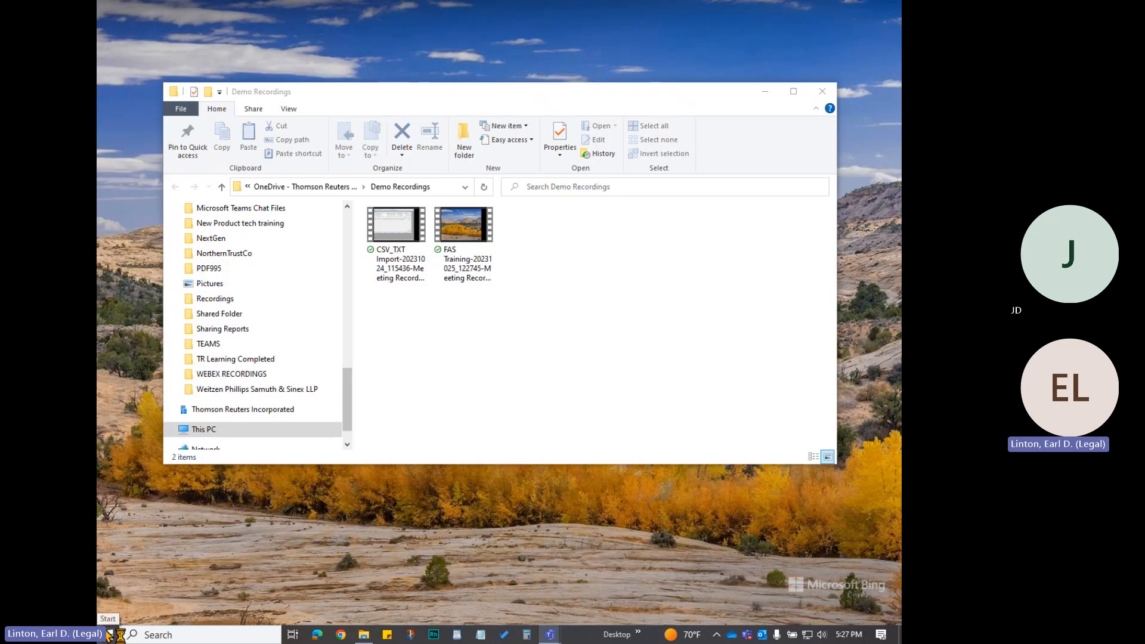
Launch FPS 706 2022 and log in to the estate tax return program
click(109, 634)
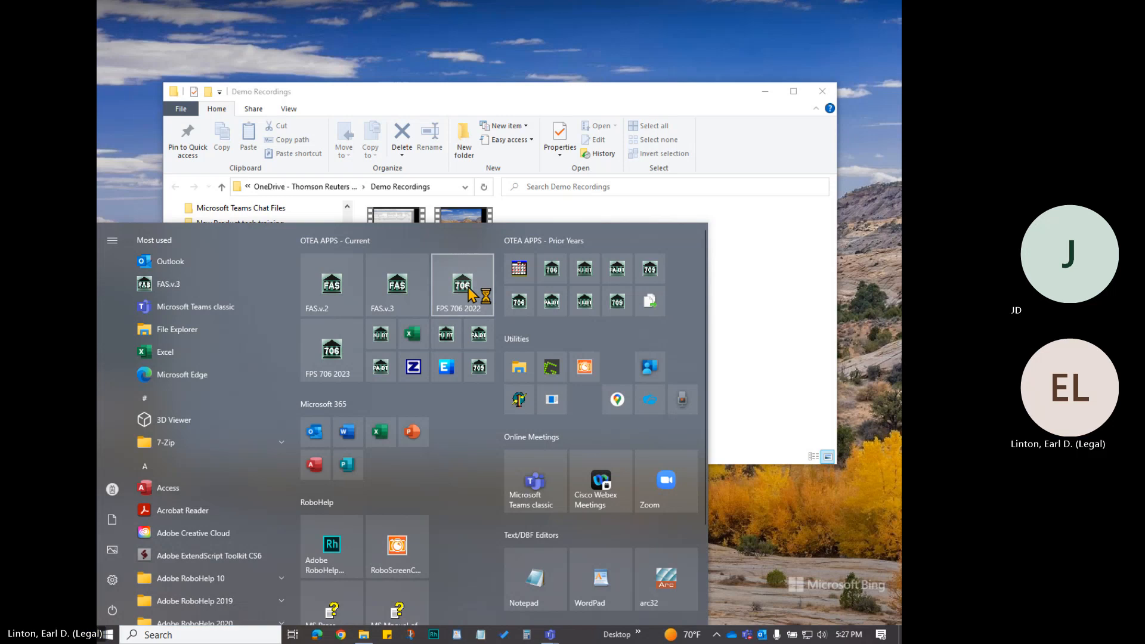
click(468, 292)
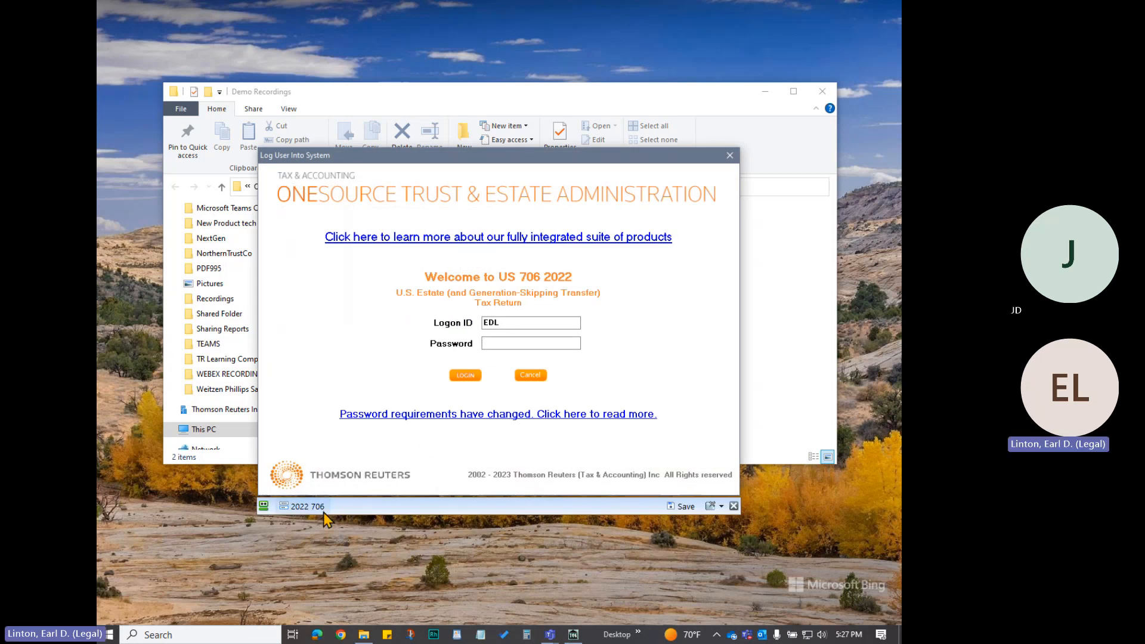
click(473, 376)
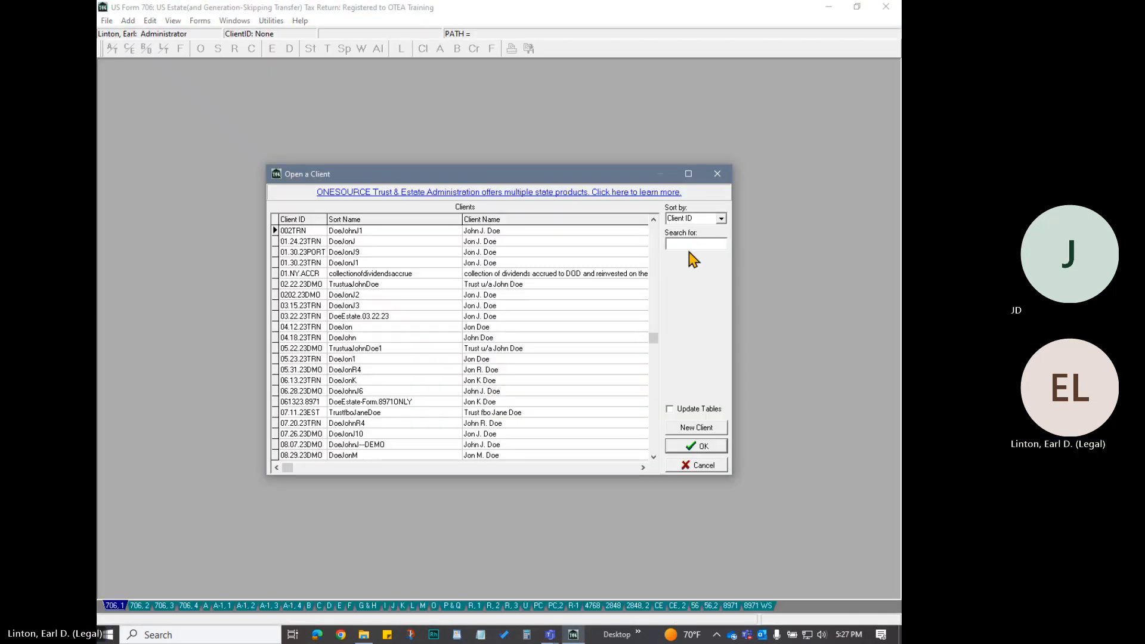
Find and open the client ESI.DIR.DMO, and maximize its Form 706 Parts 1 & 2 window
text(ESI)
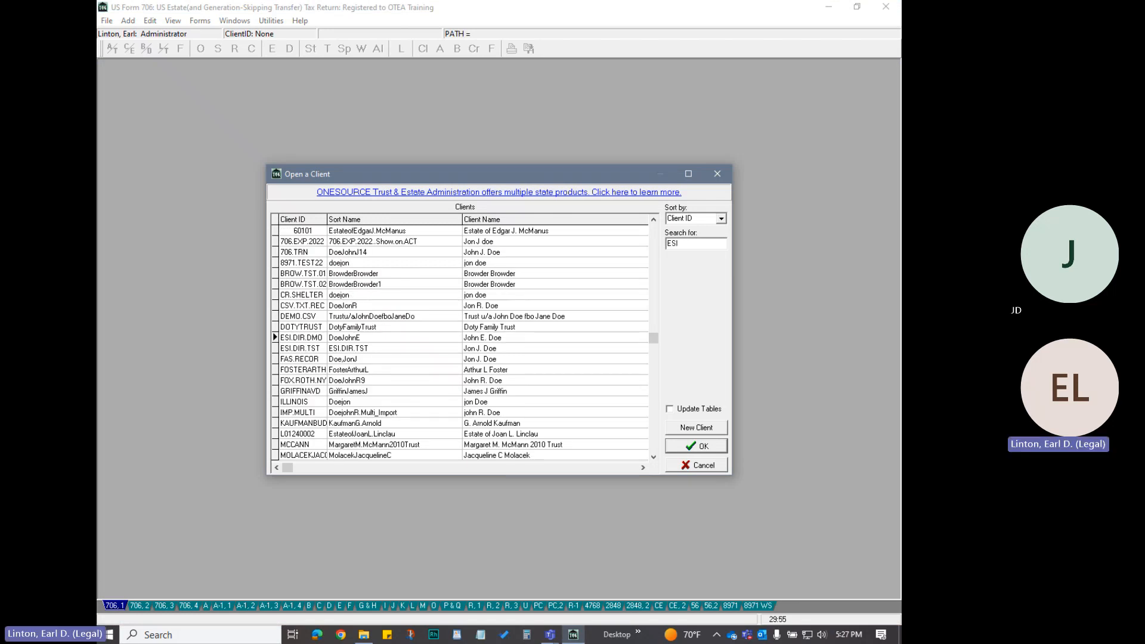
click(298, 338)
click(701, 447)
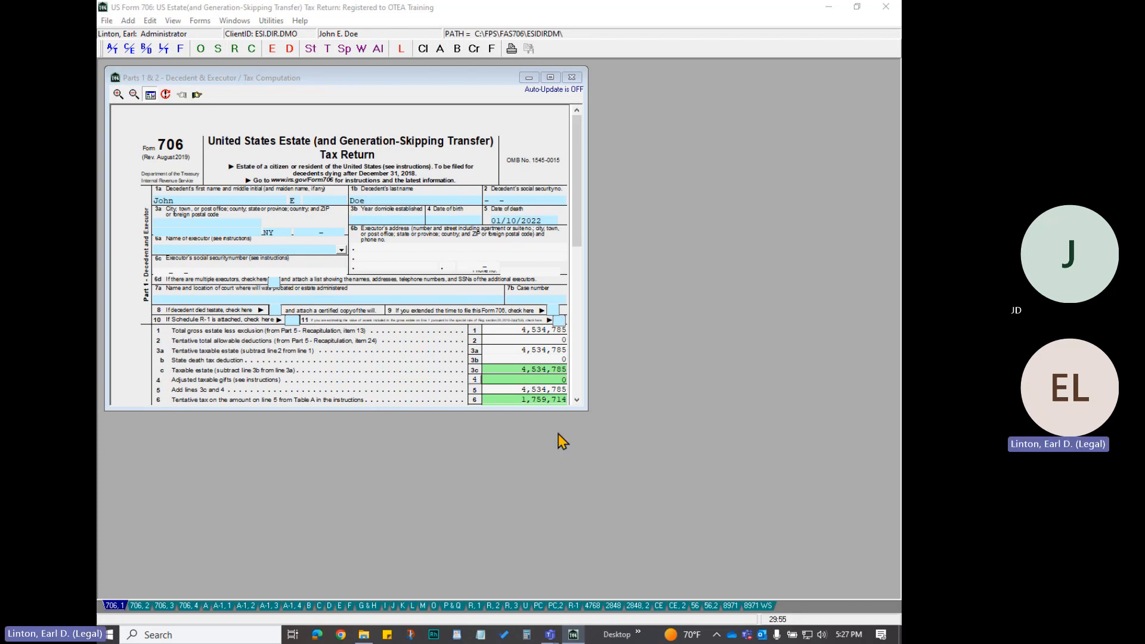
click(550, 78)
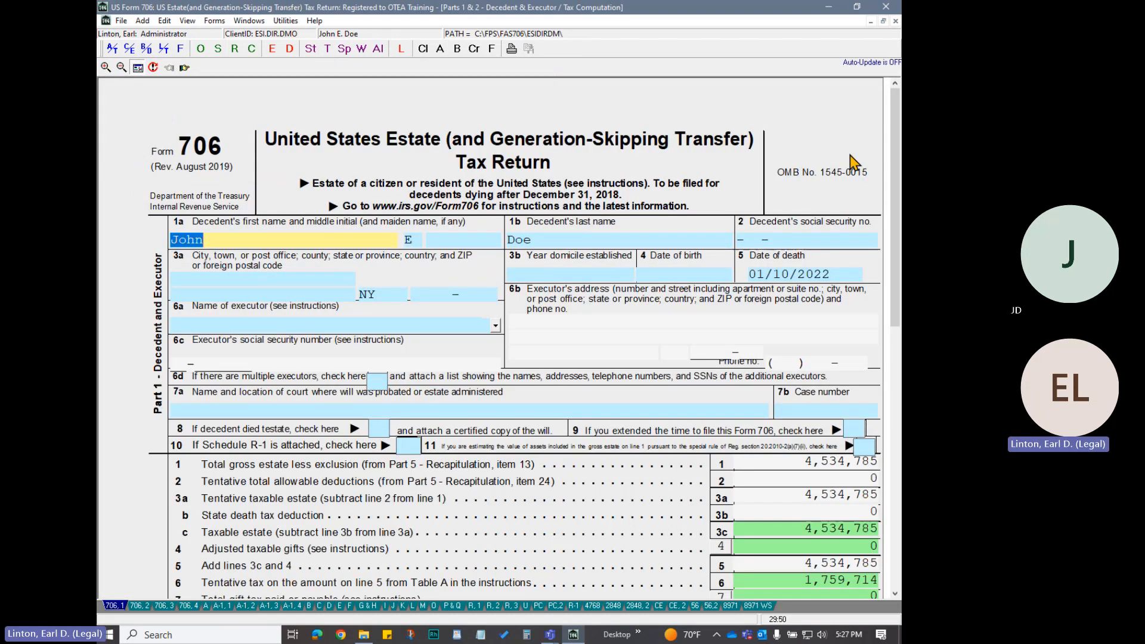
Enable Auto-Update Return in the tax section of the user preferences and save the options
click(166, 21)
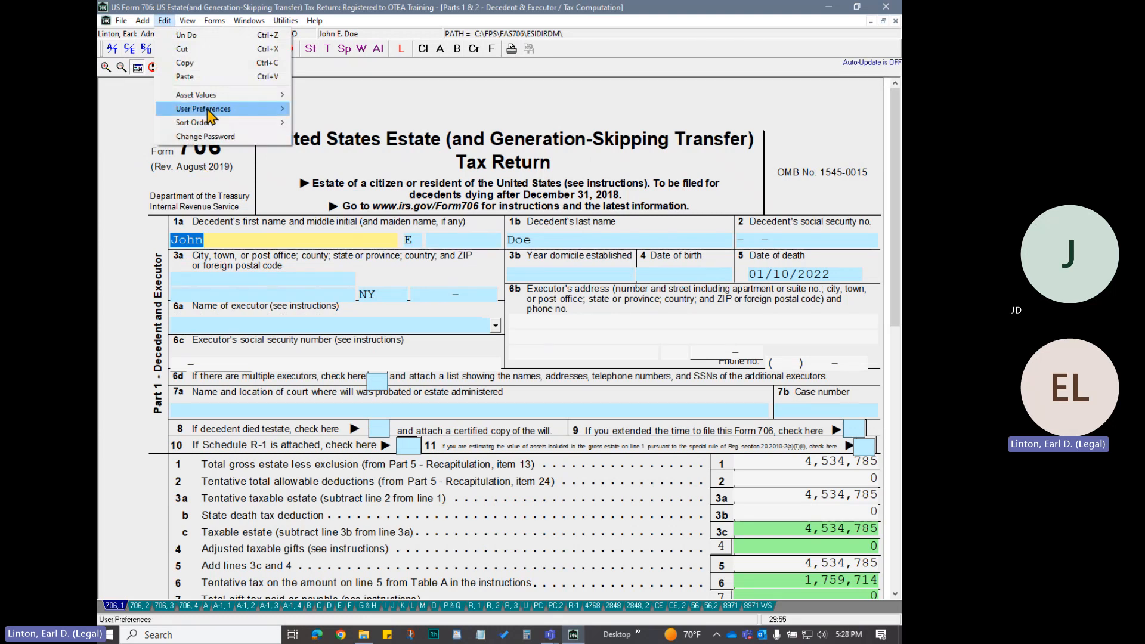
mouse_move(209, 113)
click(345, 184)
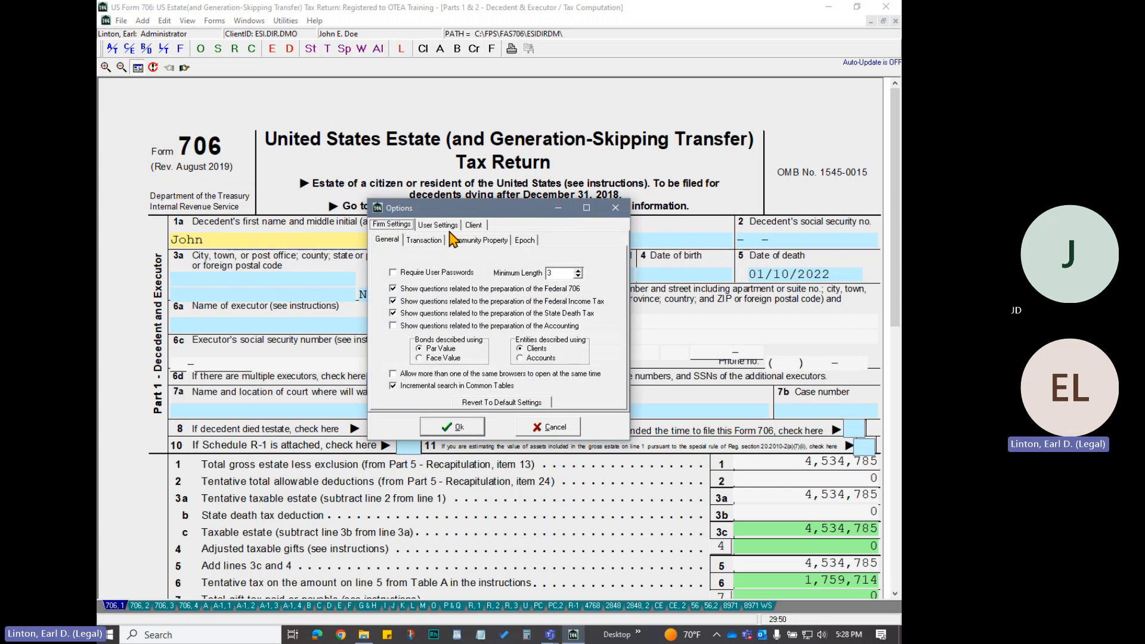
click(444, 226)
click(546, 241)
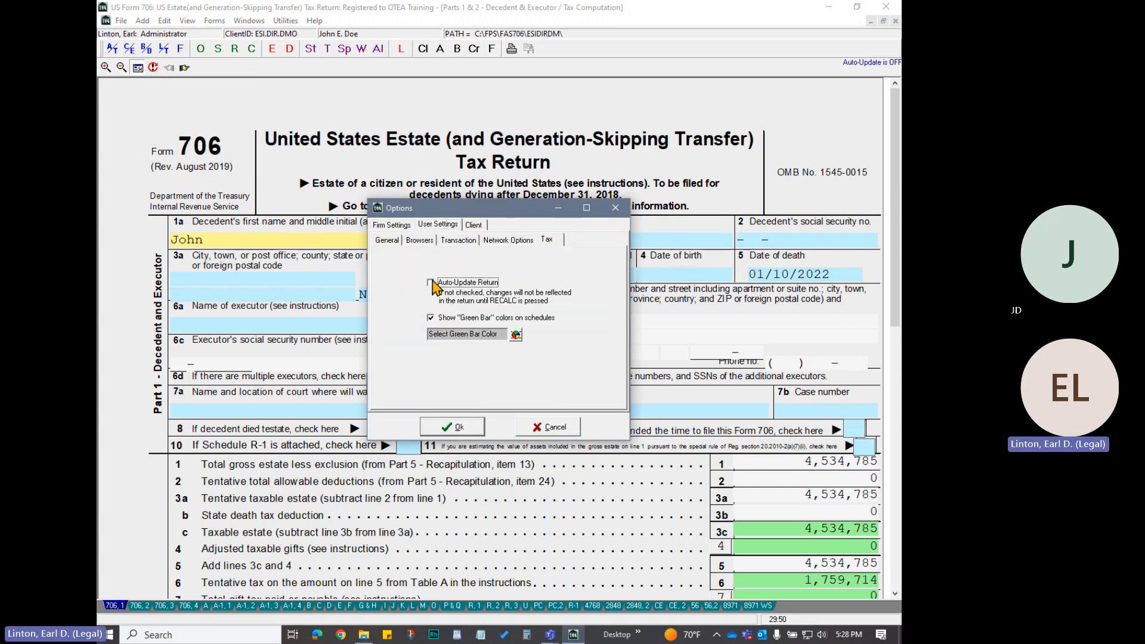
click(468, 431)
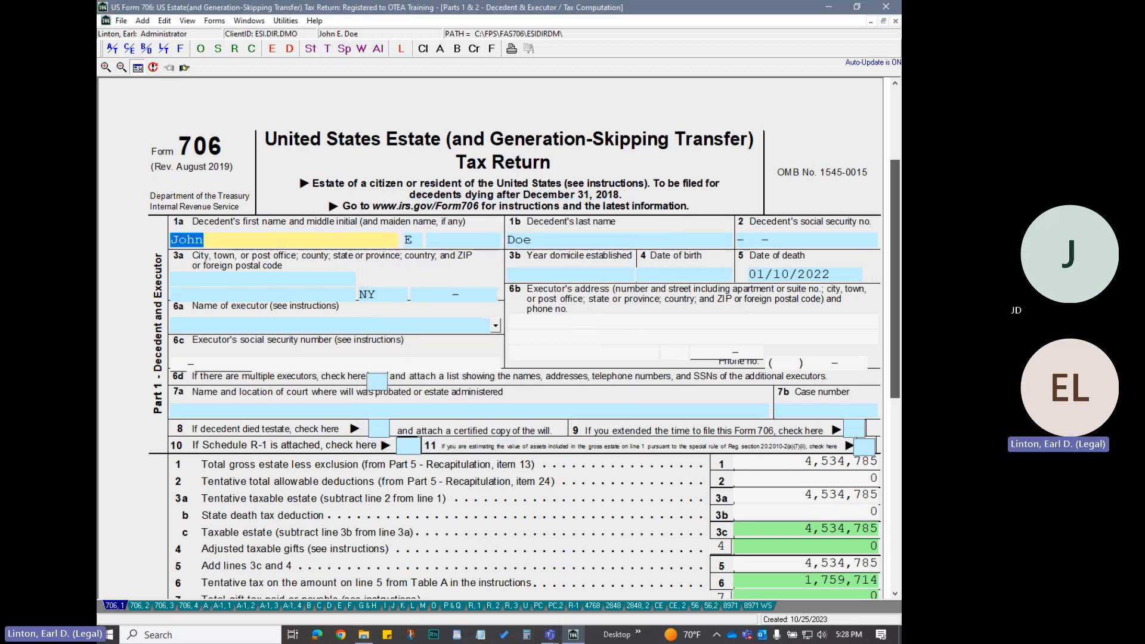
Review the Part 2 tax computation and the broker-grouped stocks listed on Schedule B
scroll(894, 368, down, 5)
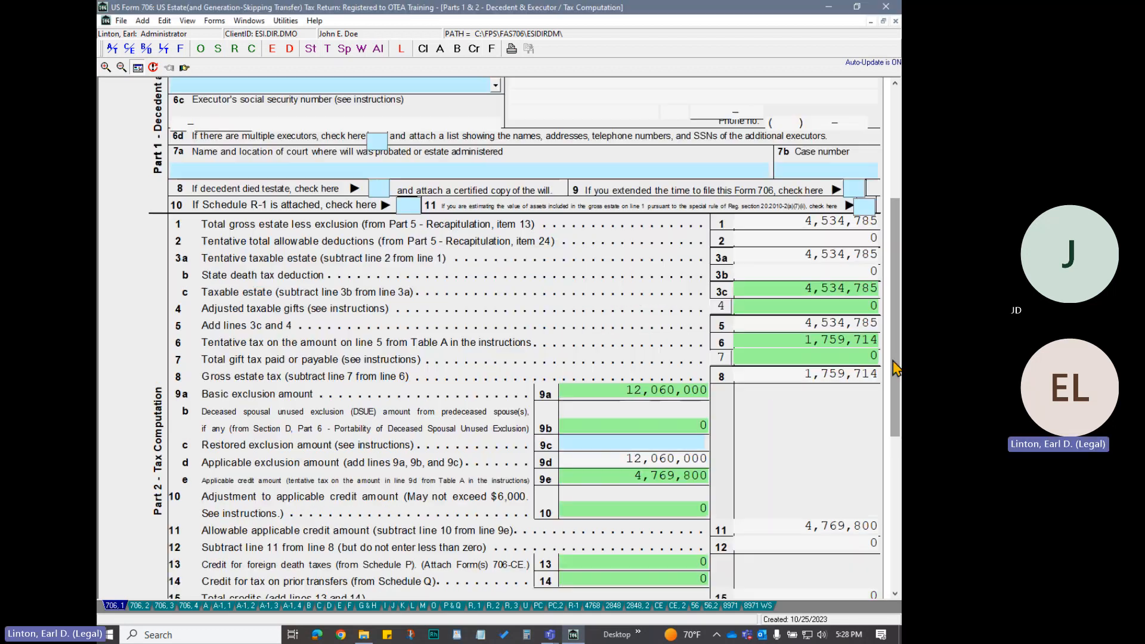
click(310, 608)
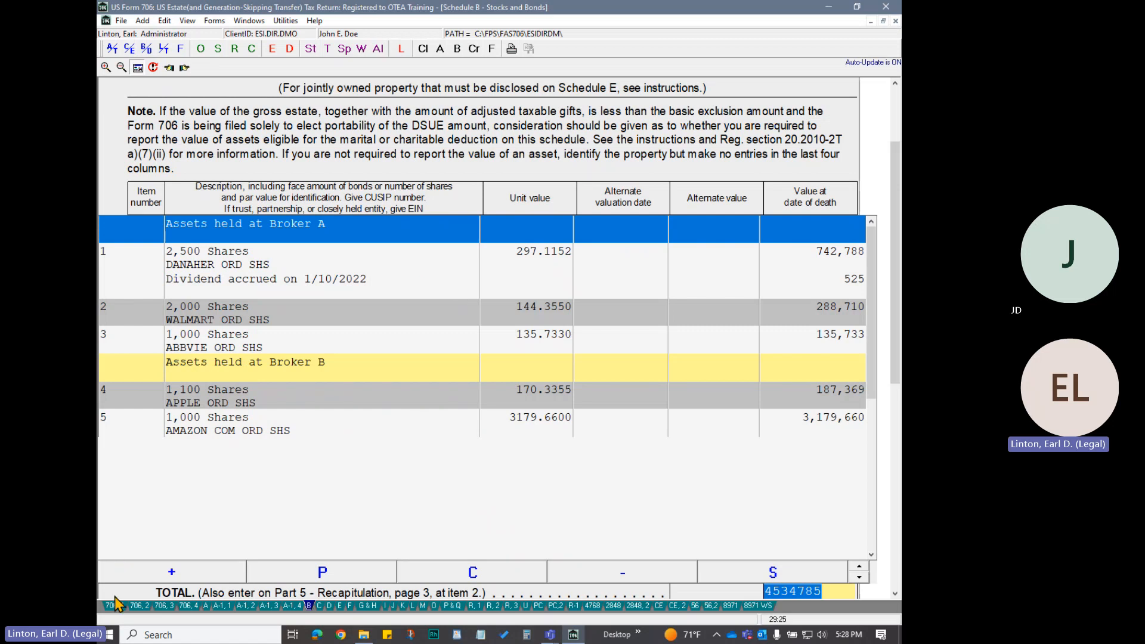
Elect alternate valuation by answering Yes to Part 3 question 1, and display the Part 5 Recapitulation
click(141, 606)
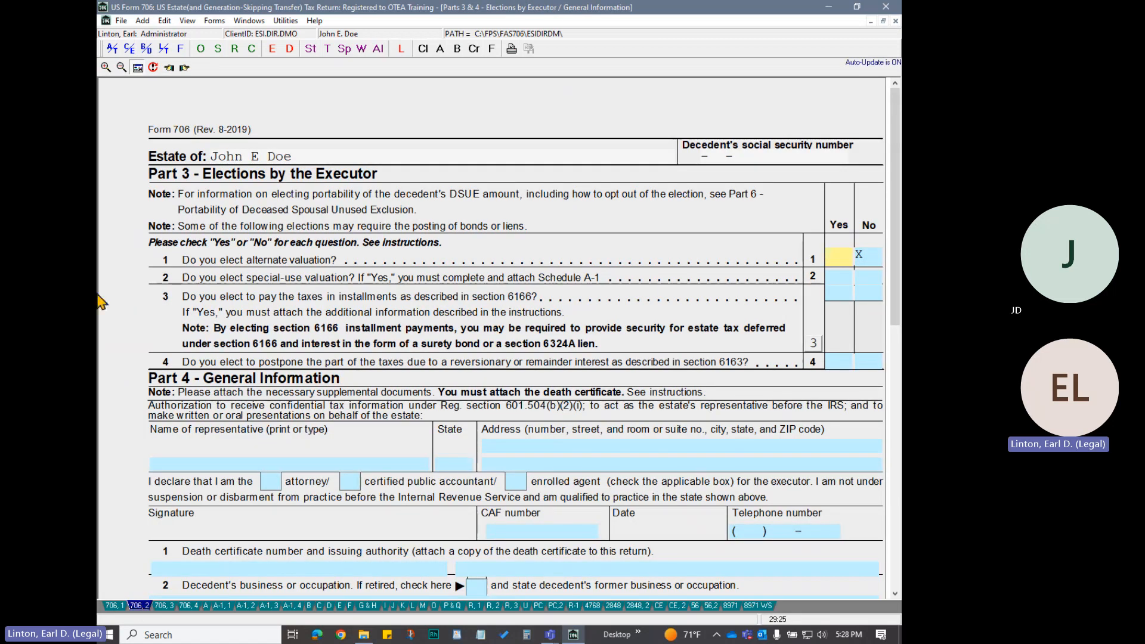
click(838, 257)
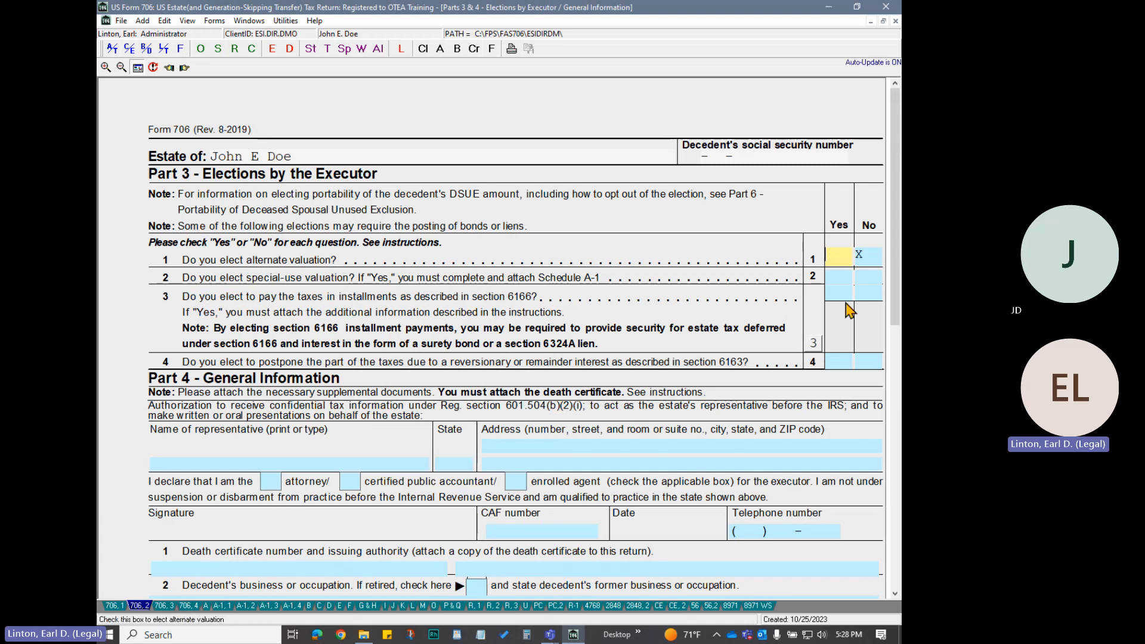
key(Tab)
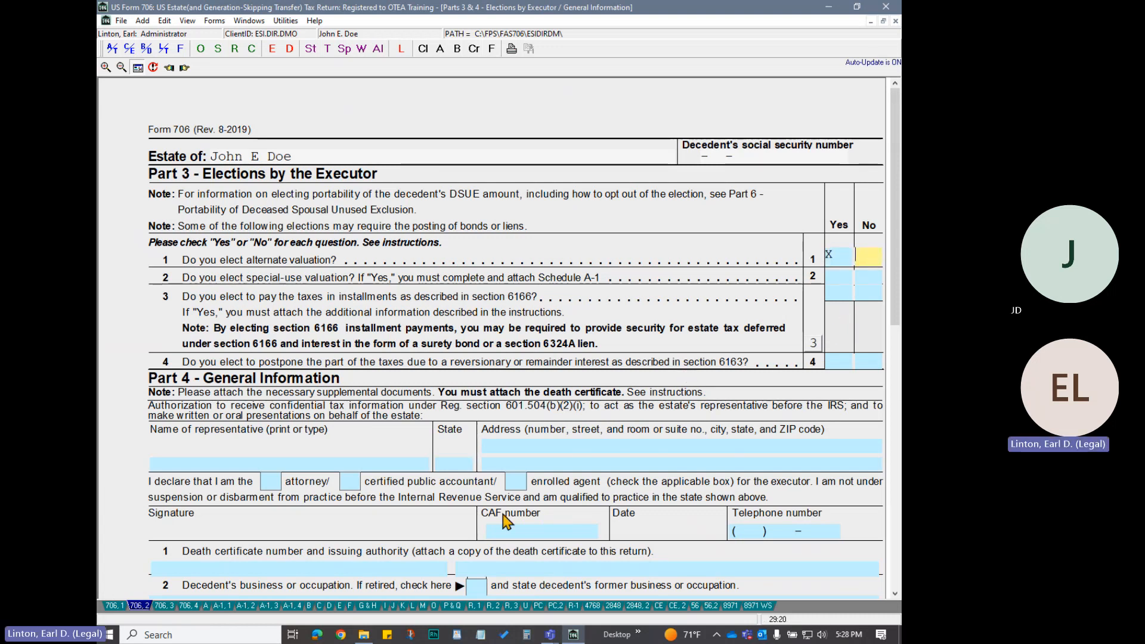
click(162, 608)
click(898, 554)
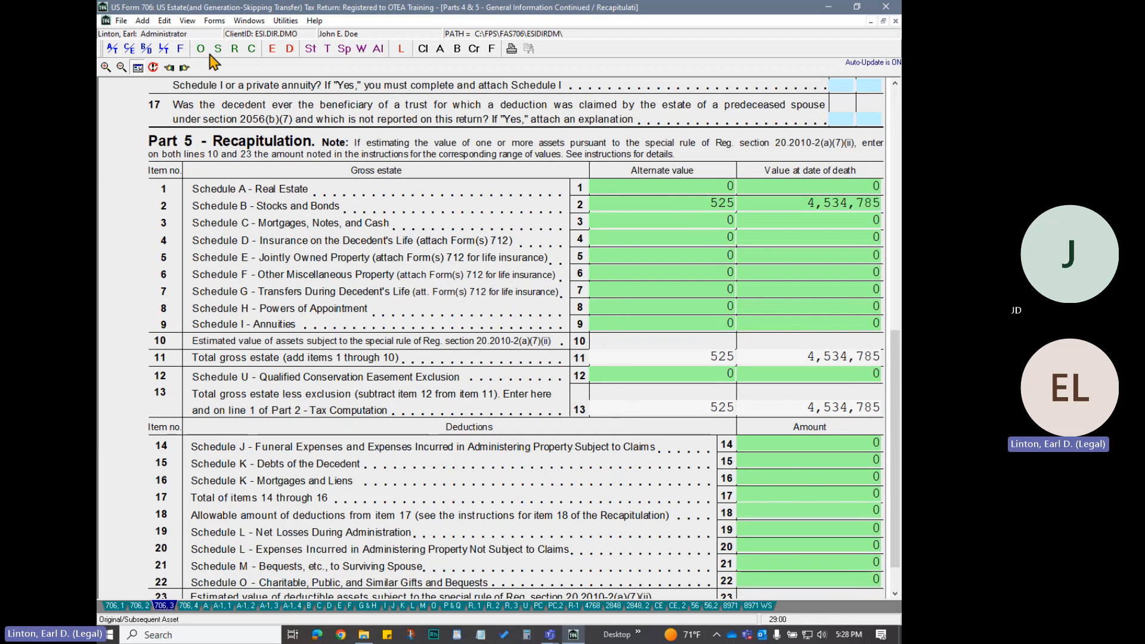
Open Securities Pricing from the Form 706 import options, allow all open windows to close, and switch to the ONESOURCE securities pricing window
click(121, 21)
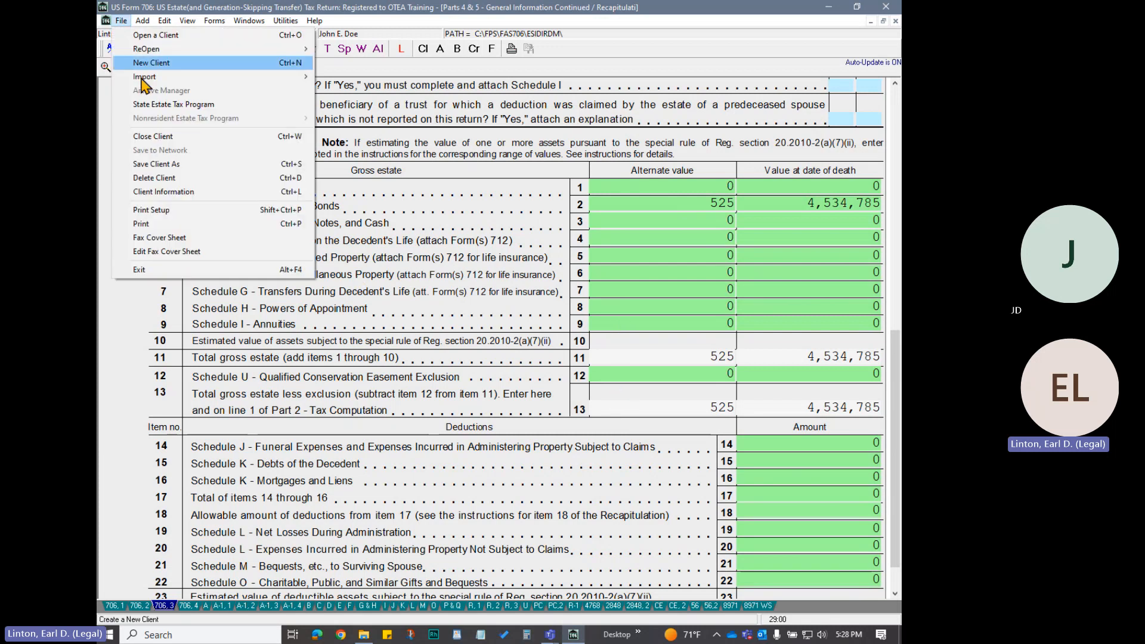
mouse_move(144, 78)
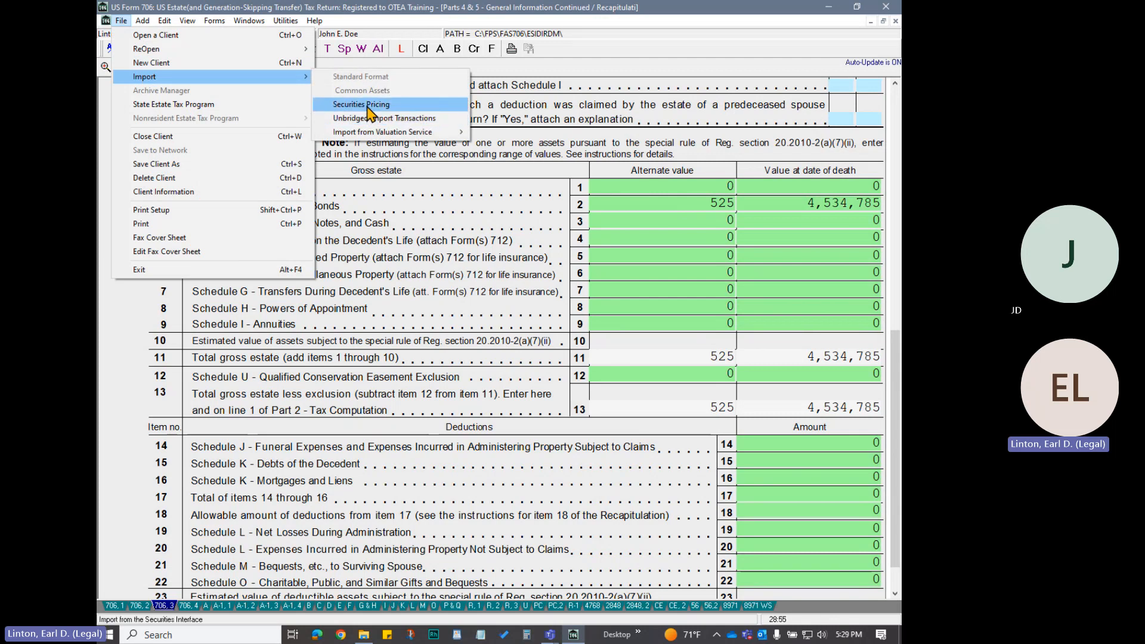
click(370, 105)
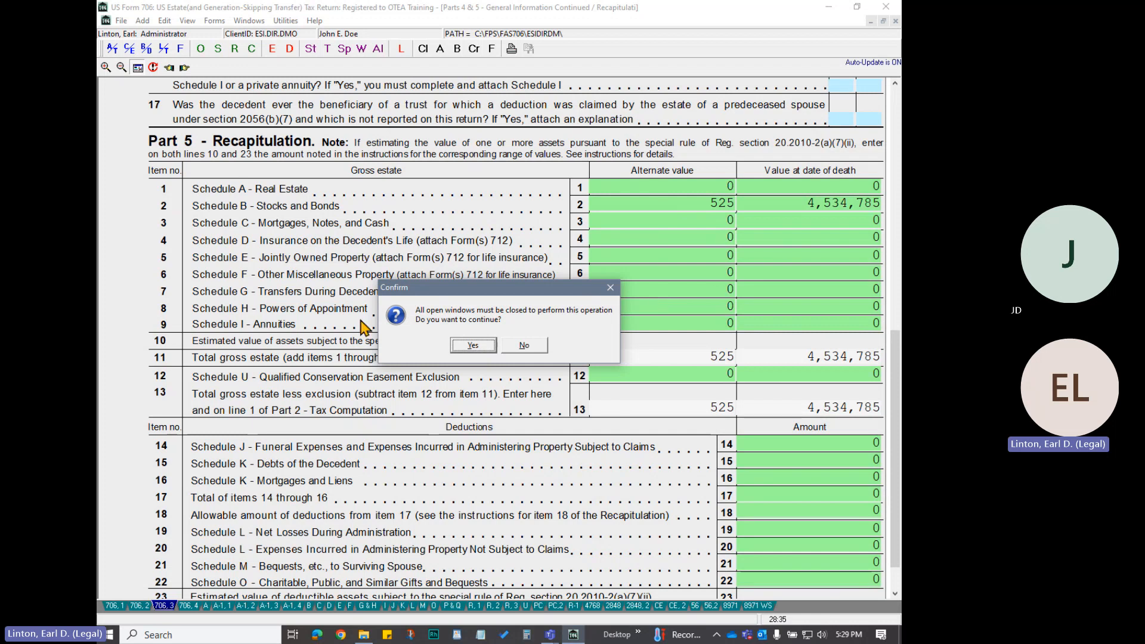
click(474, 346)
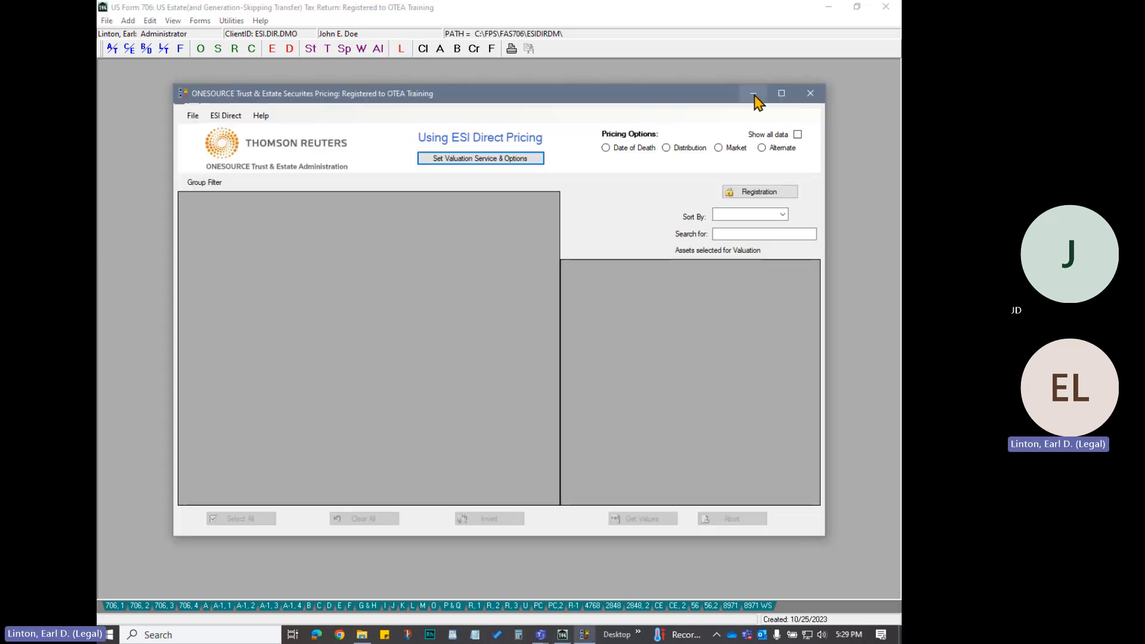
click(753, 93)
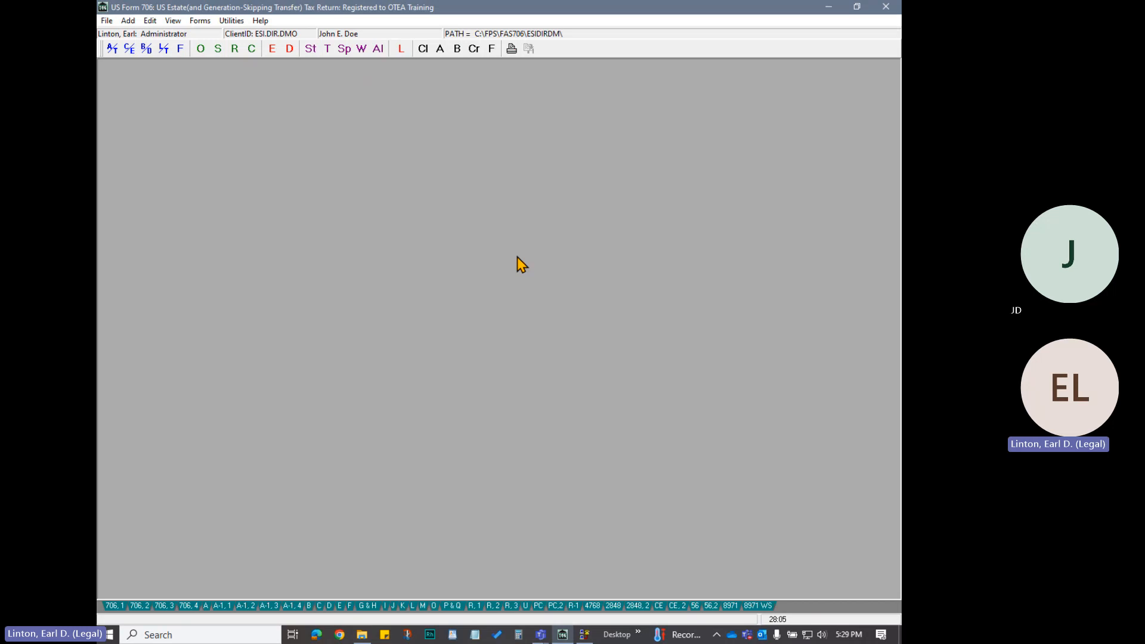
key(alt+Tab)
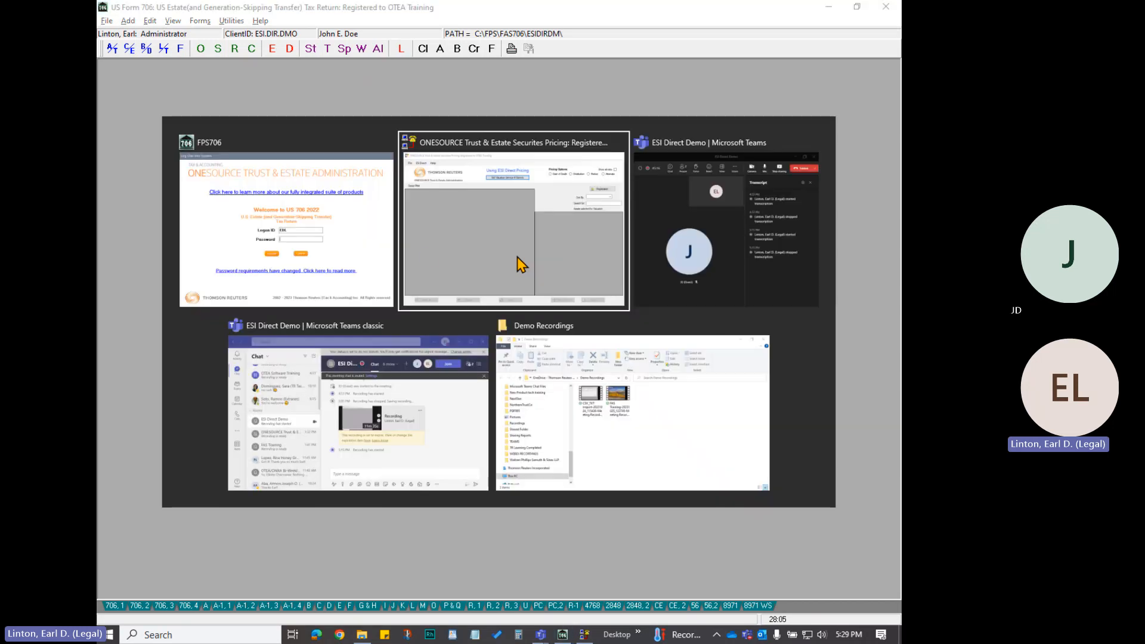
click(467, 231)
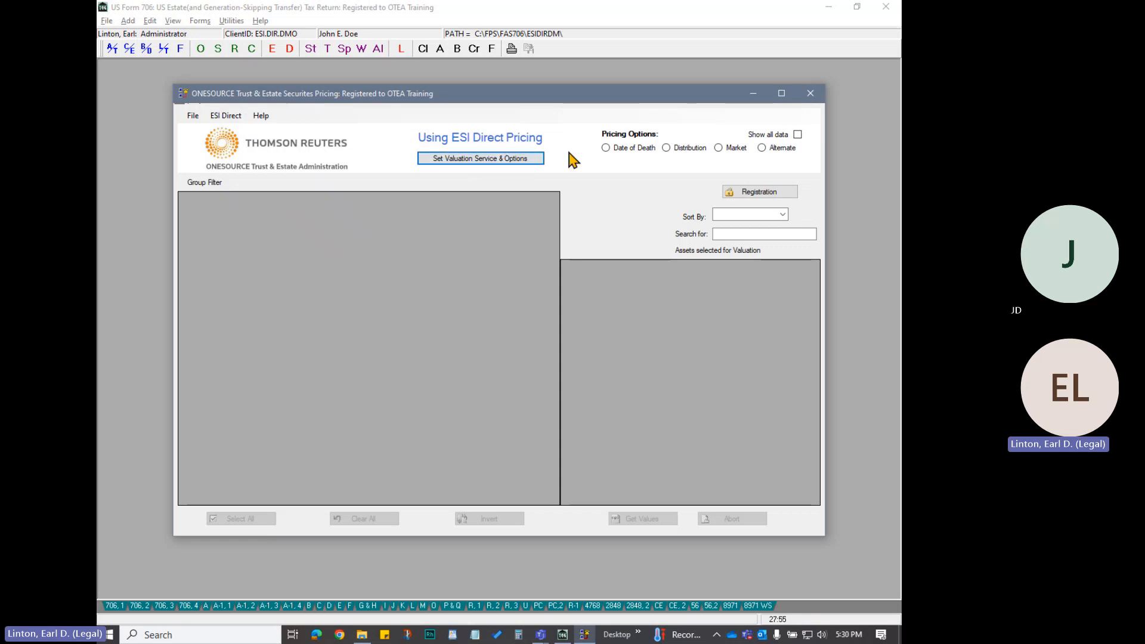
Retrieve Alternate values from ESI Direct for all listed securities with valuation date 07/10/2022, and close the securities valuation log
click(763, 149)
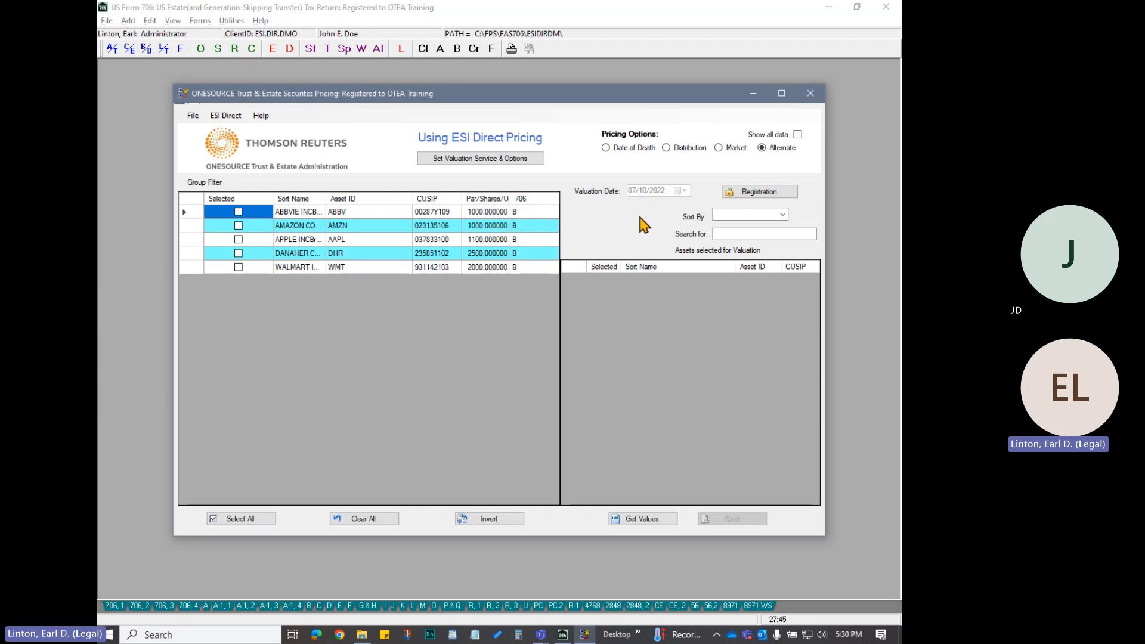
click(235, 518)
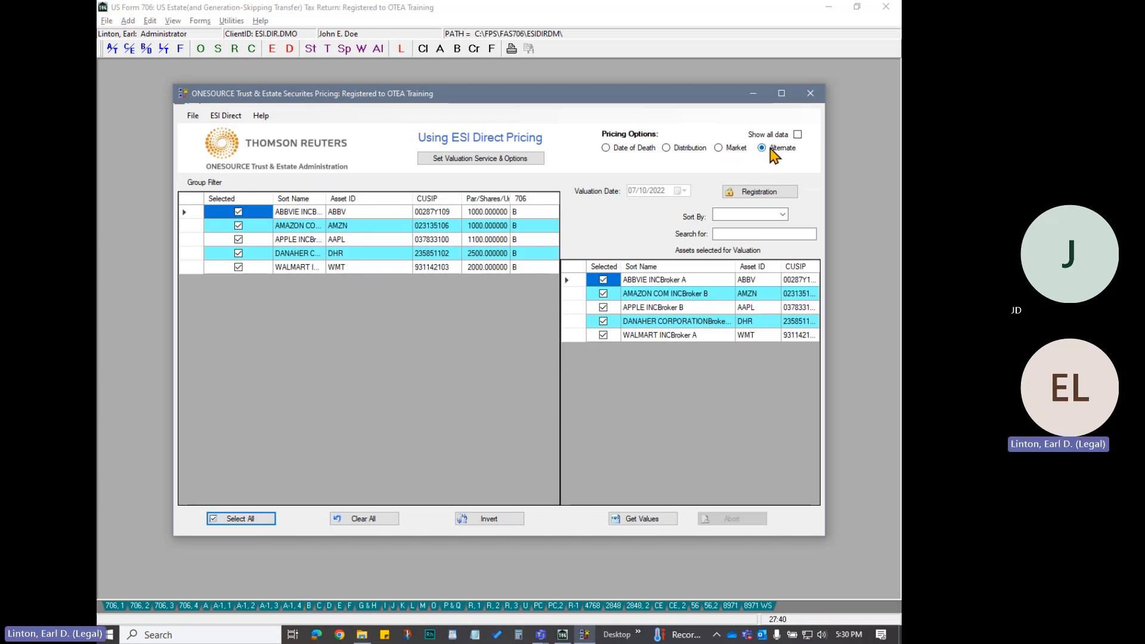
click(651, 521)
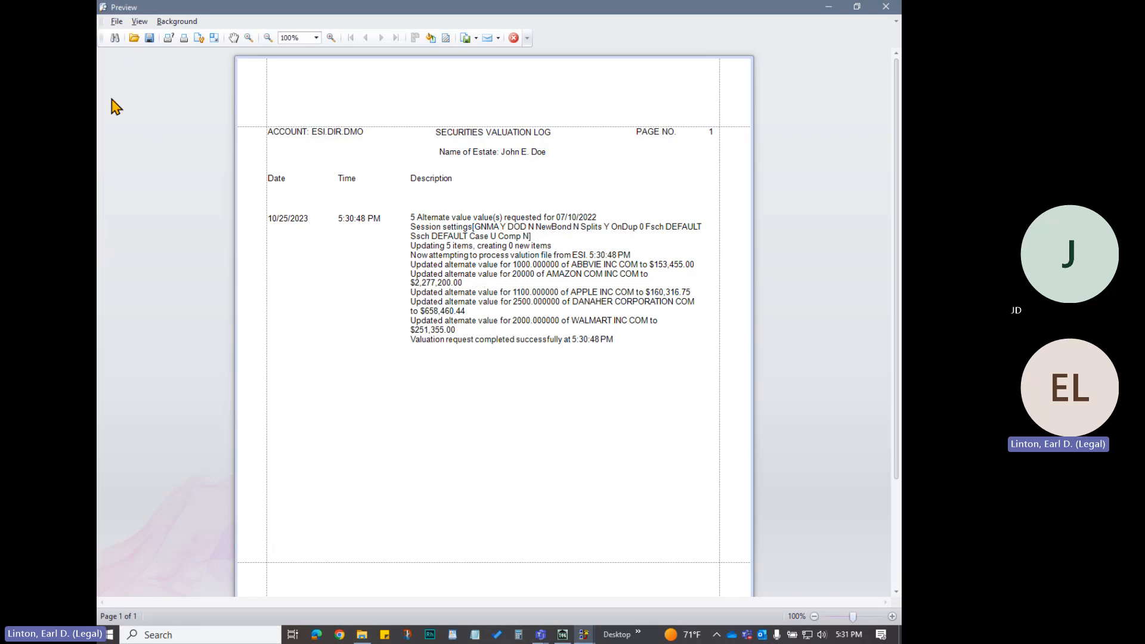
click(514, 39)
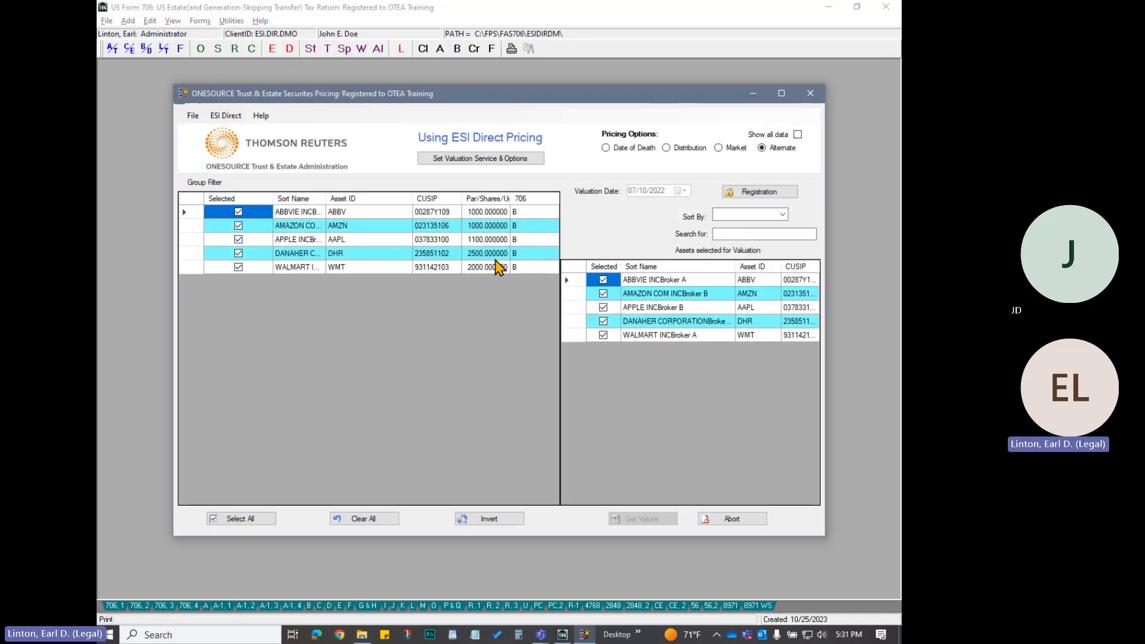
Review the ESI Direct valuation report for the alternate values, including the per-security prices, split and dividend comments and grand totals
click(234, 118)
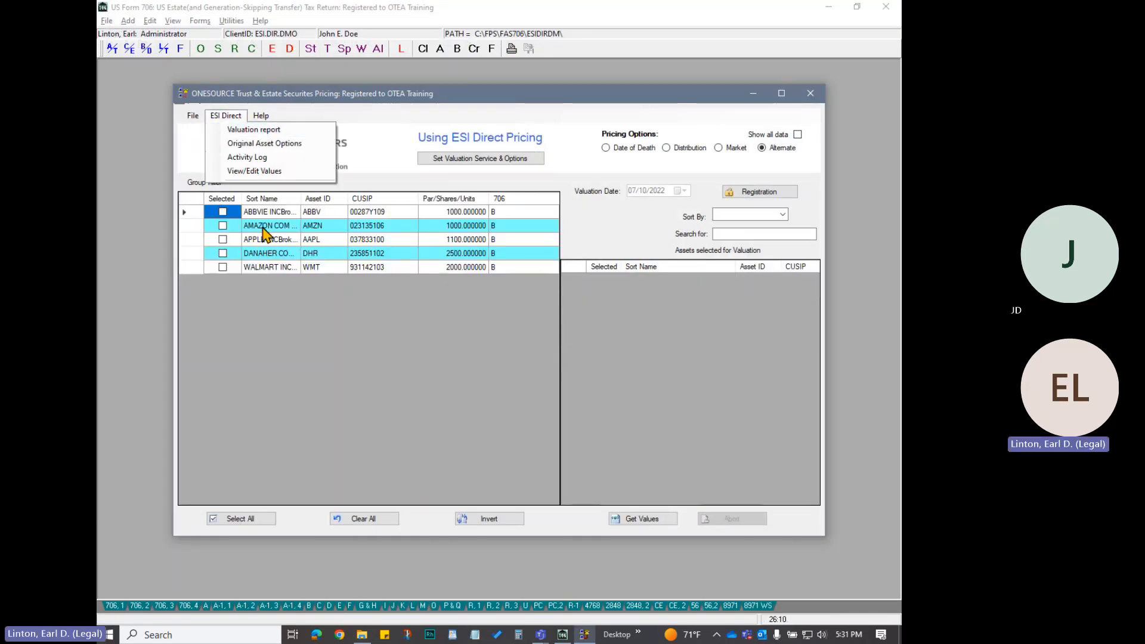
click(265, 132)
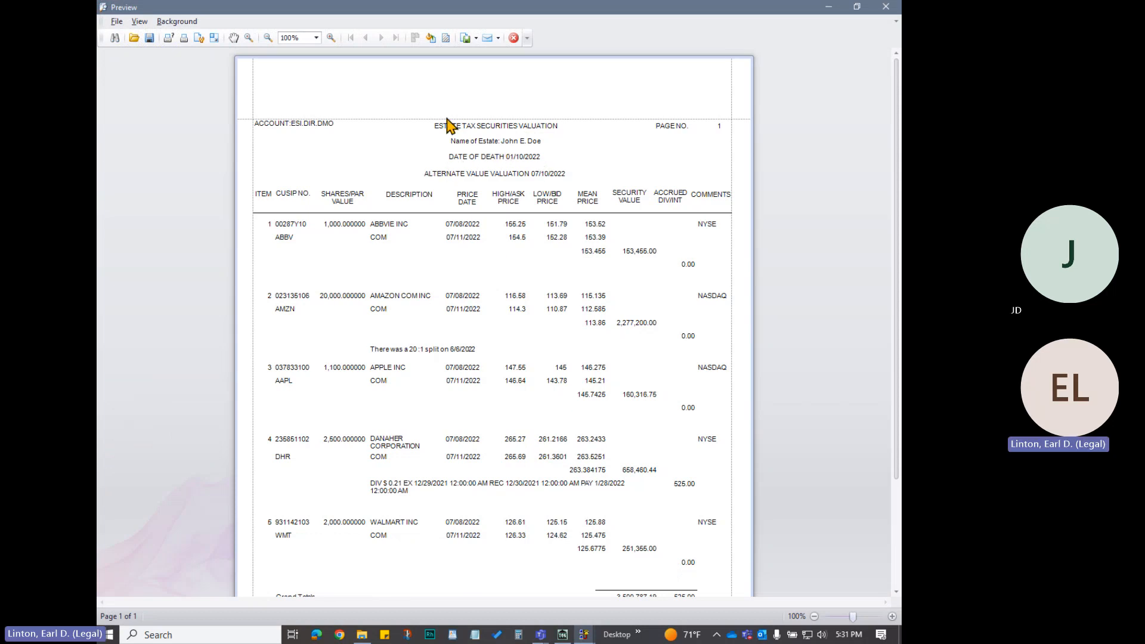
click(514, 39)
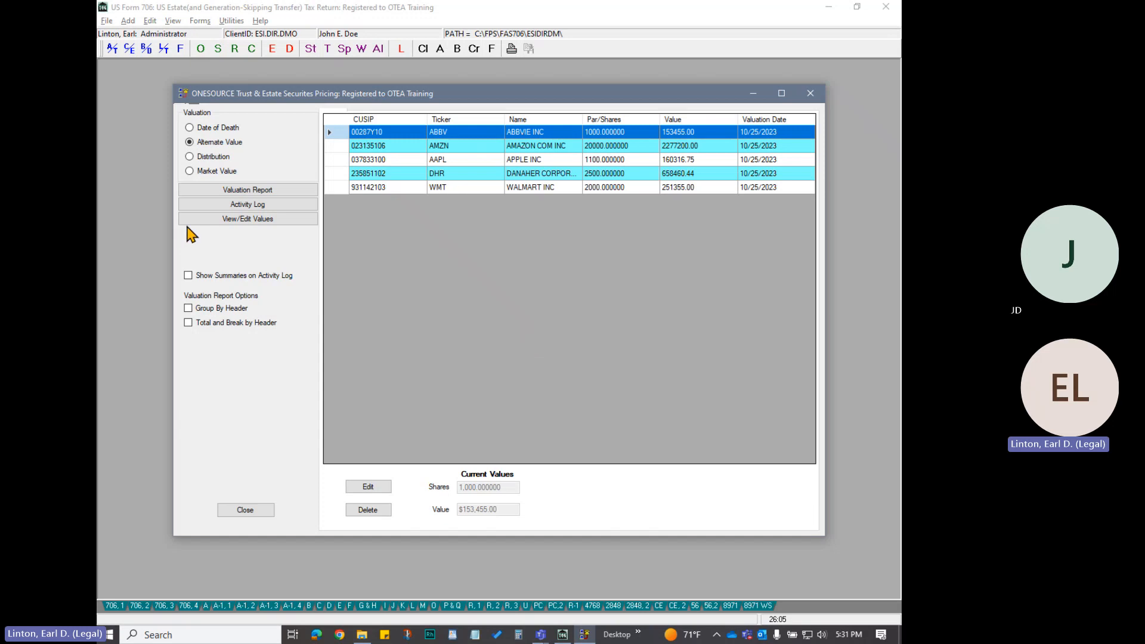
click(246, 190)
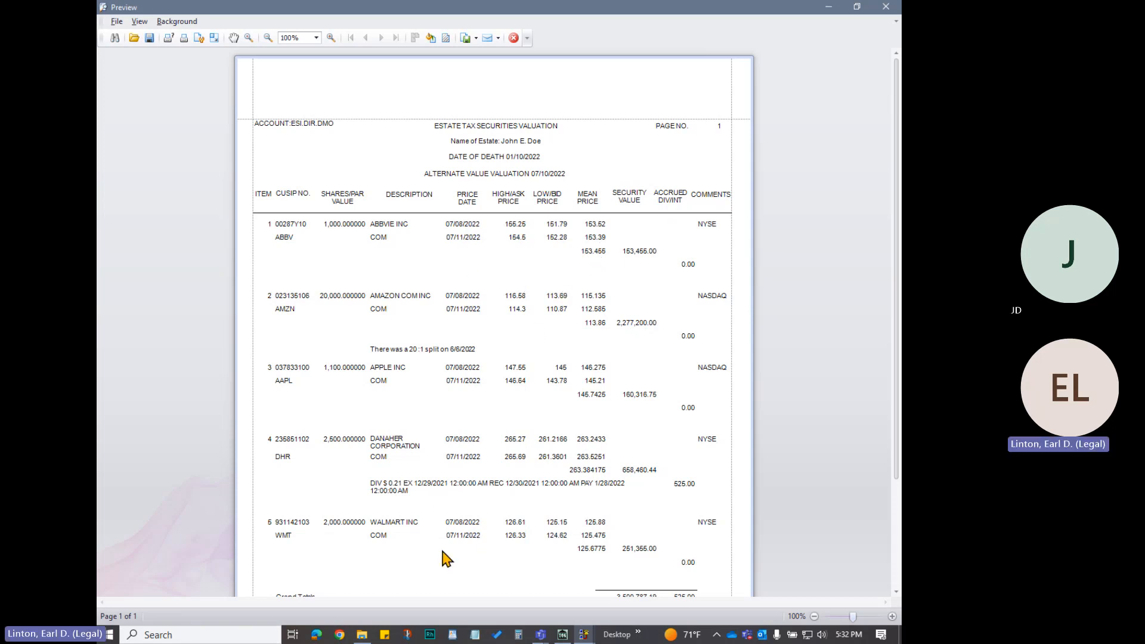
scroll(599, 544, down, 3)
scroll(571, 536, up, 3)
click(512, 40)
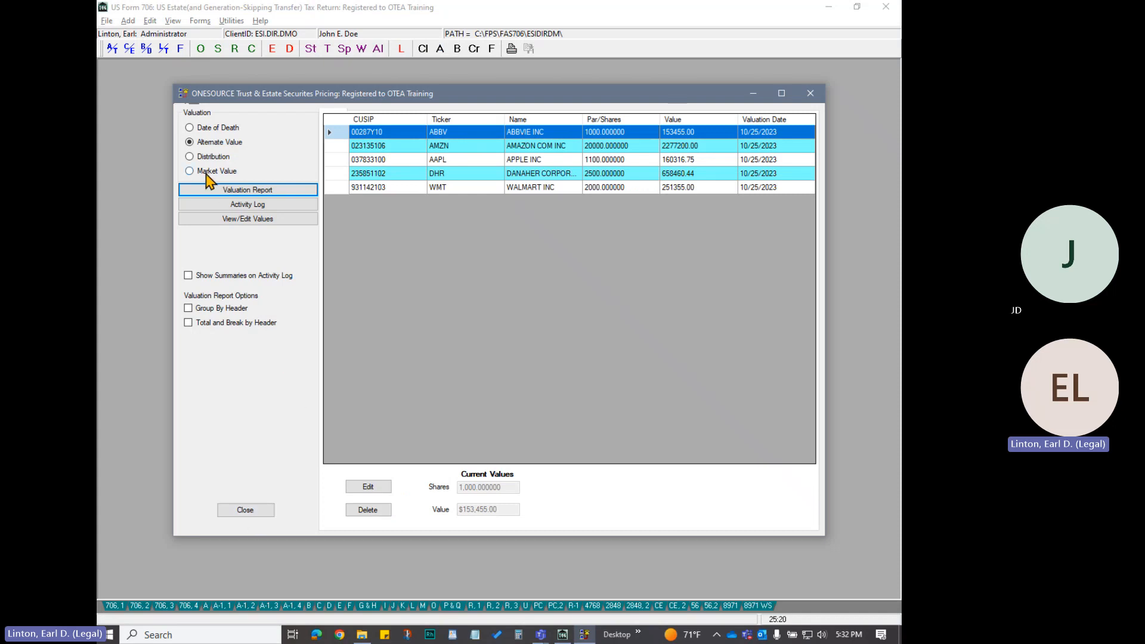
View the Market Value and Distribution valuation lists, close the reports view, and exit securities pricing to return to Form 706
click(190, 173)
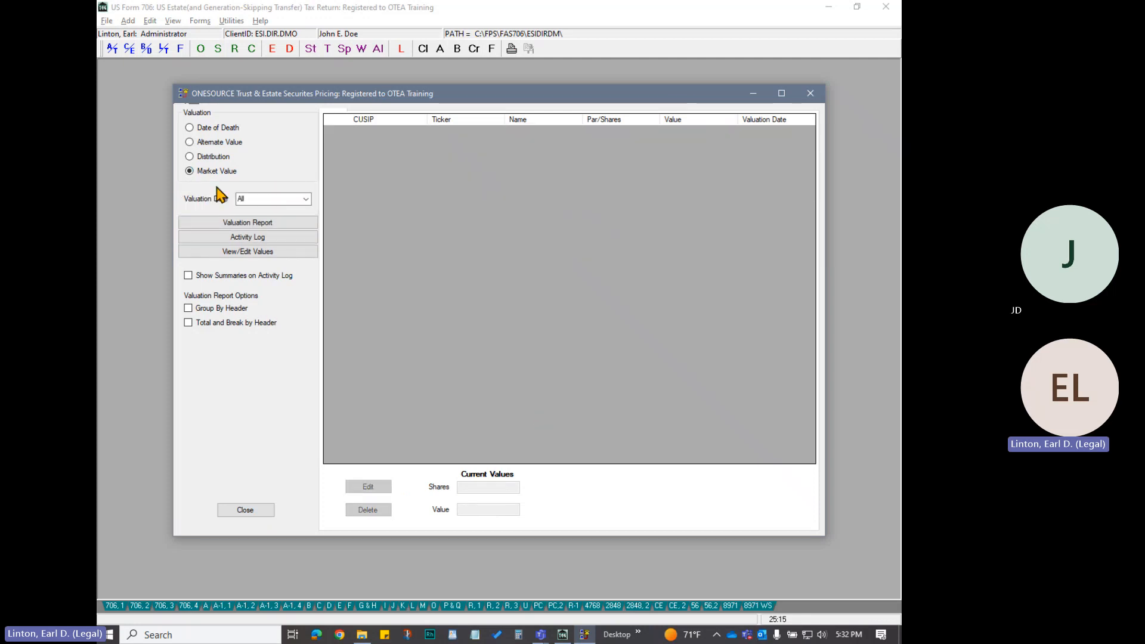
click(206, 158)
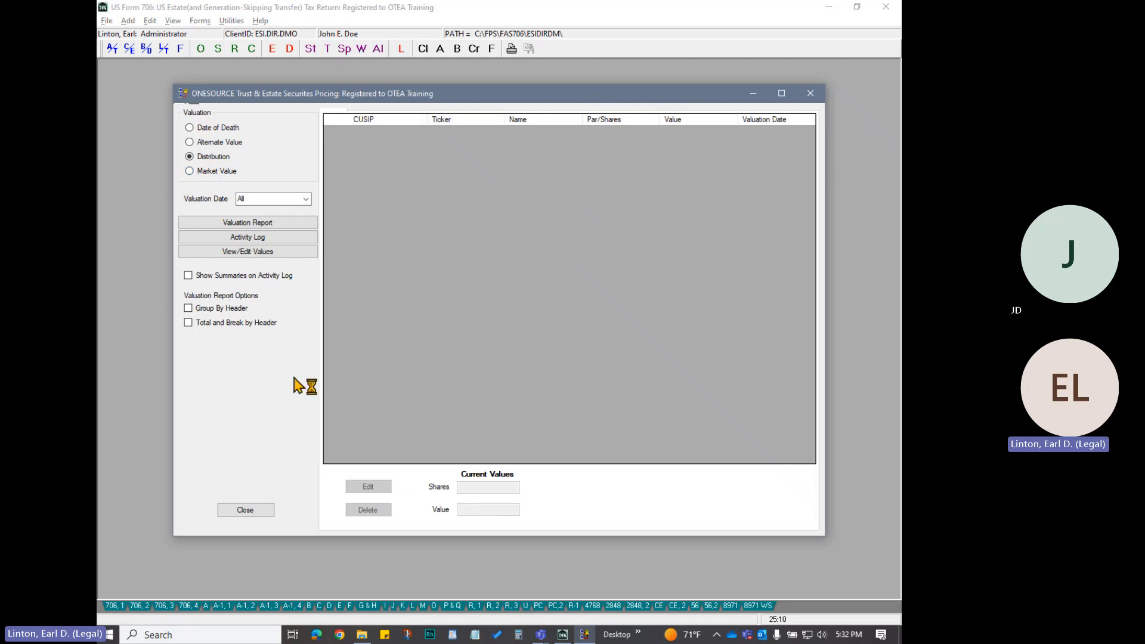
click(263, 512)
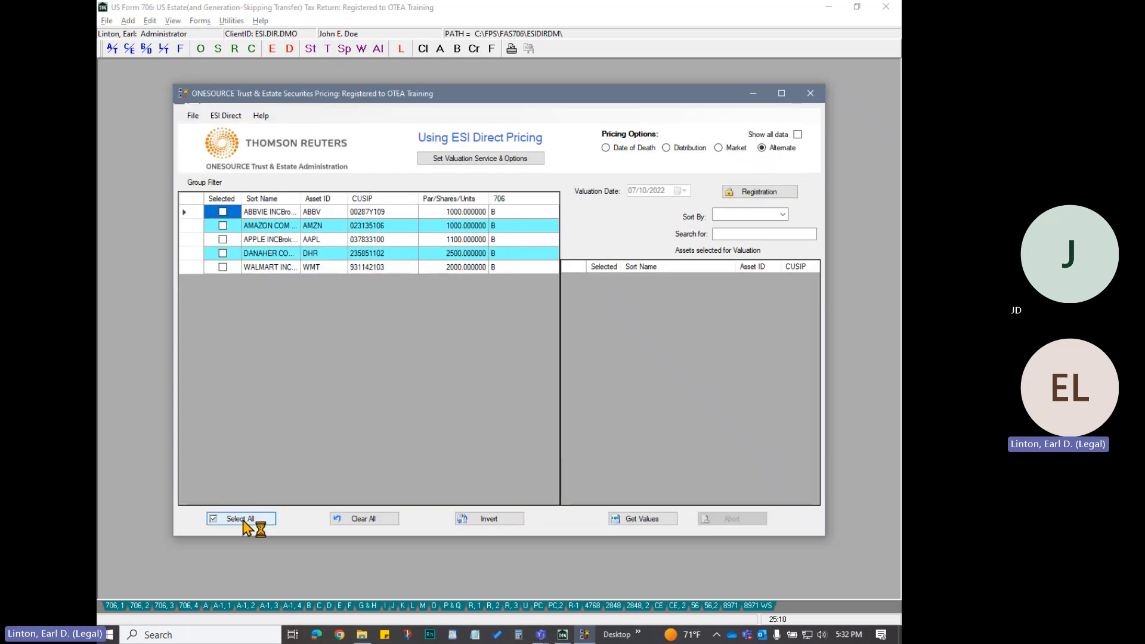
click(190, 115)
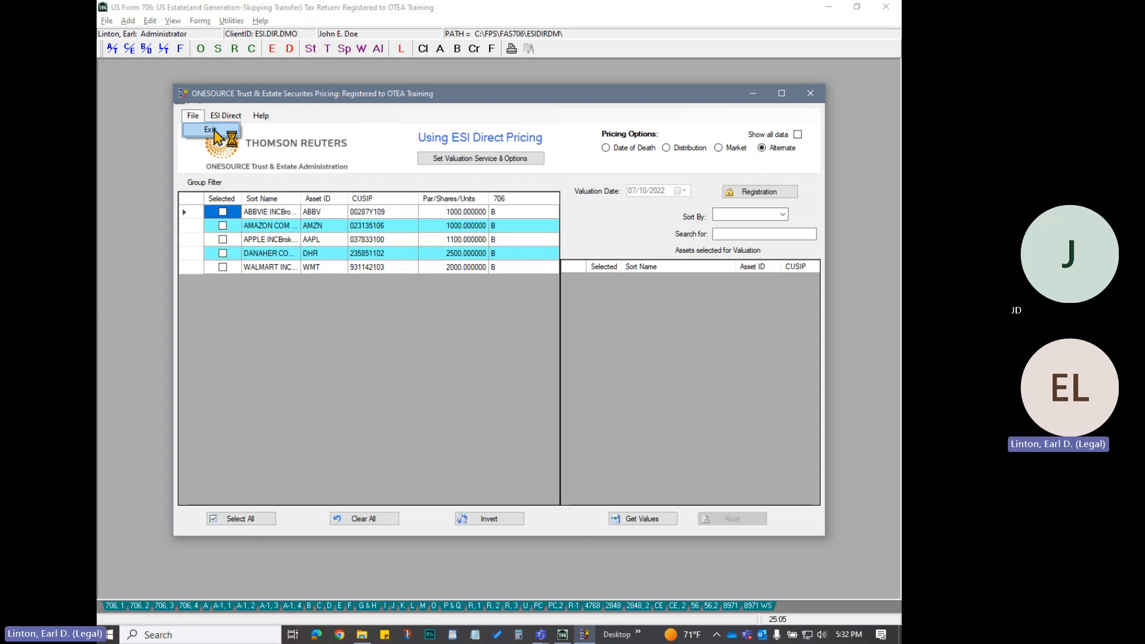
click(203, 128)
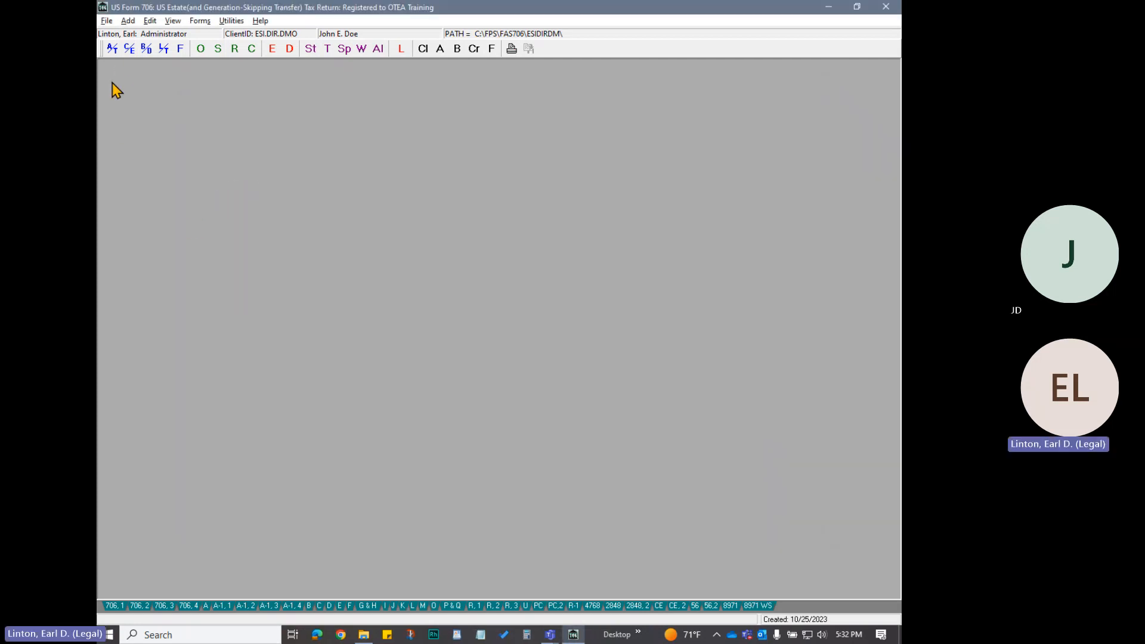
Open and maximize Schedule B - Stocks and Bonds, and review the alternate values and valuation dates of the broker-grouped stocks
click(309, 605)
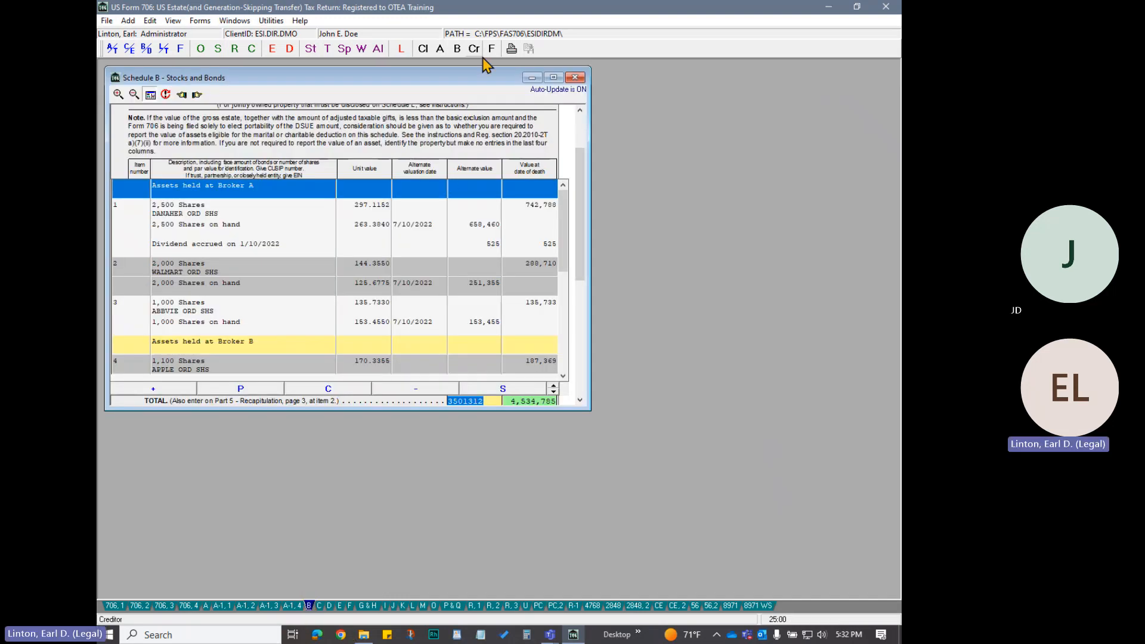
click(554, 78)
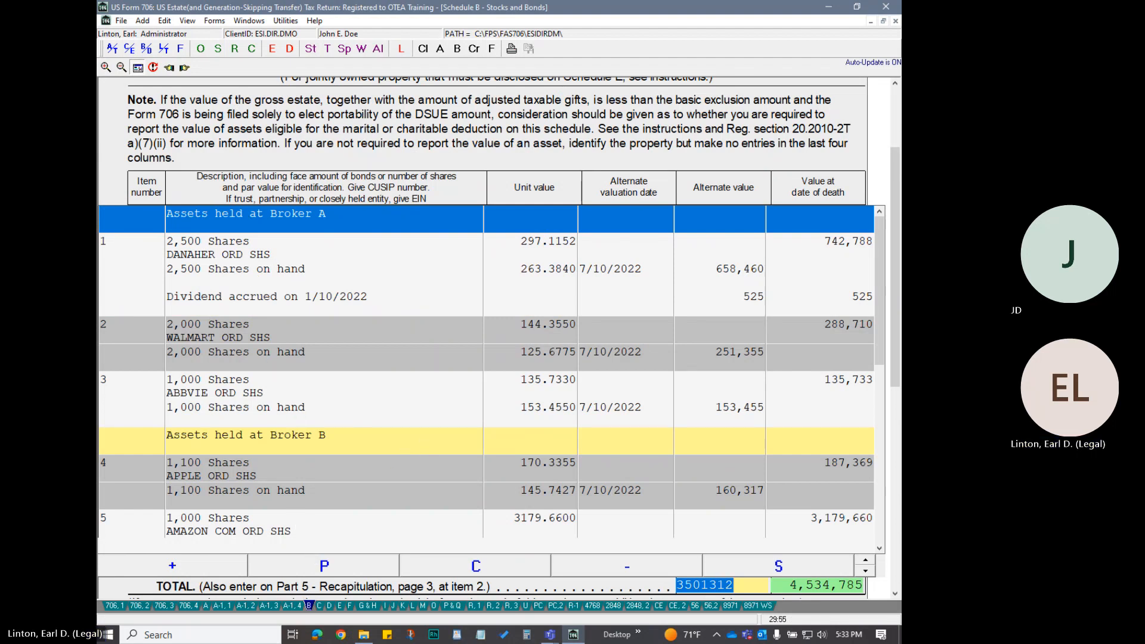
drag(895, 347, 895, 288)
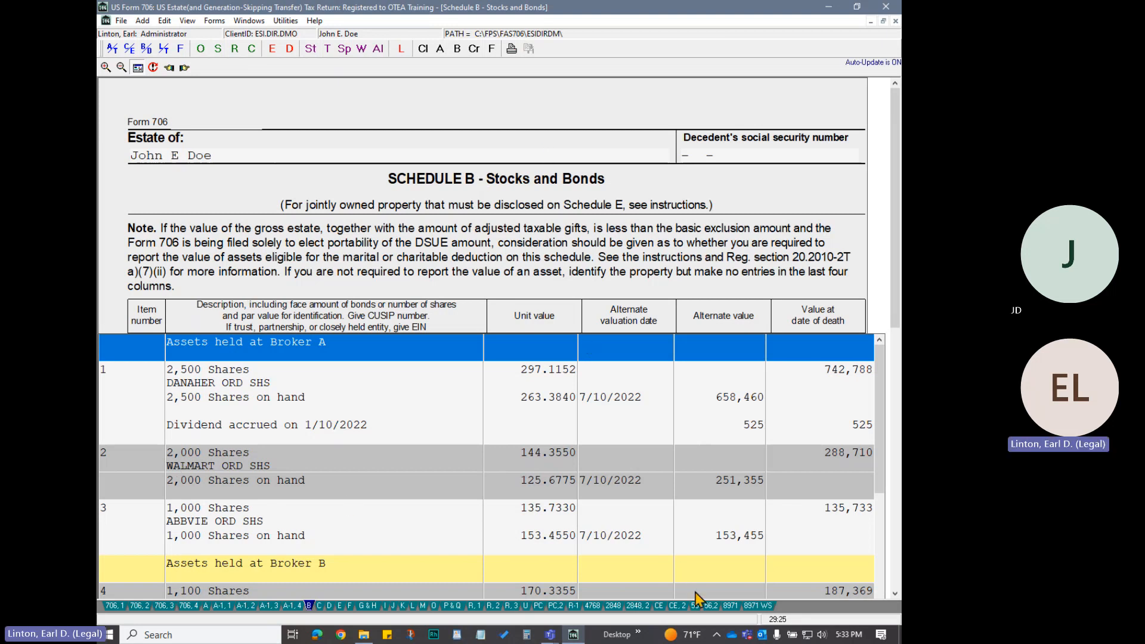
drag(894, 307, 891, 245)
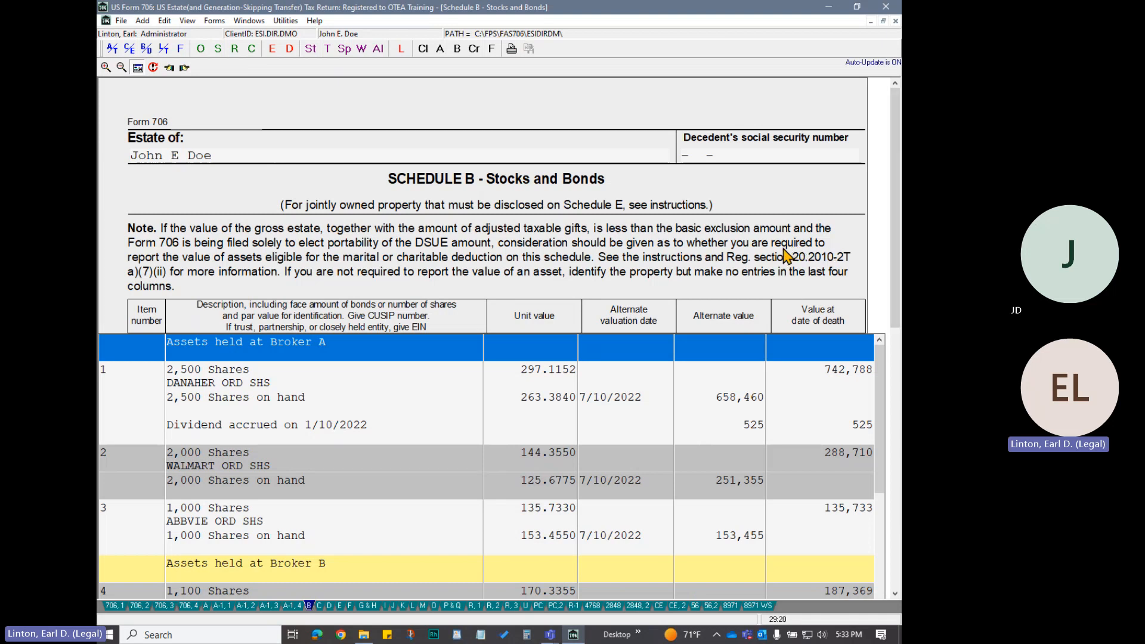